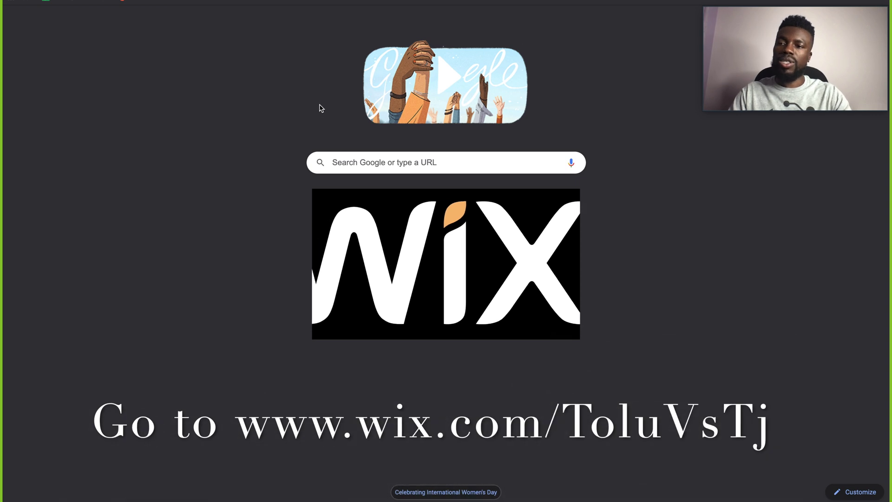
# Search the web for "wix".
pyautogui.write('wix')
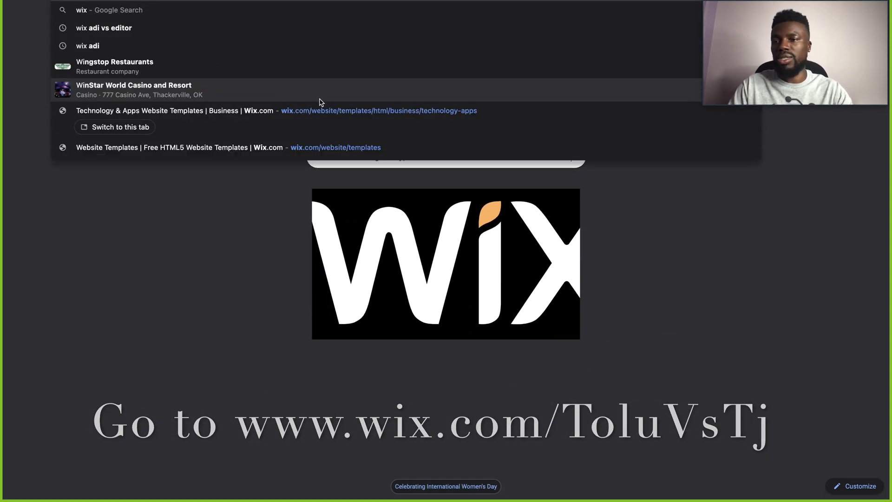
pyautogui.press('Return')
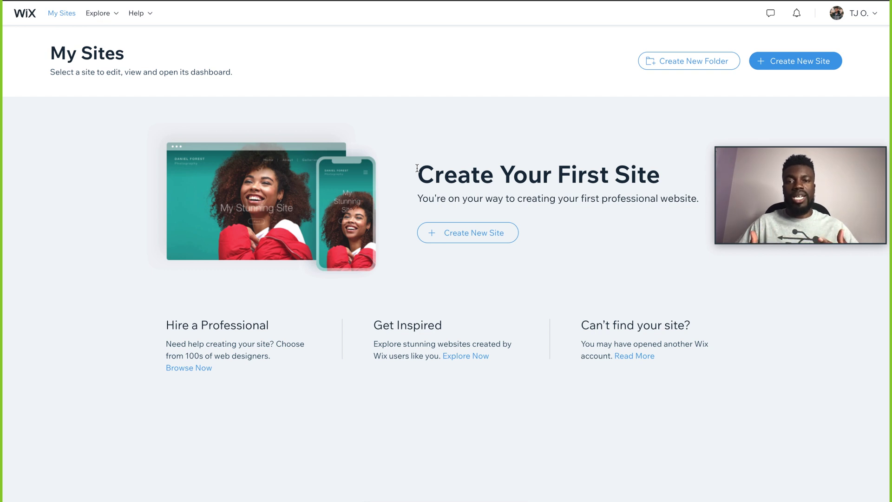
# Create a new Business site and choose to build it from a template with the Editor.
pyautogui.click(464, 234)
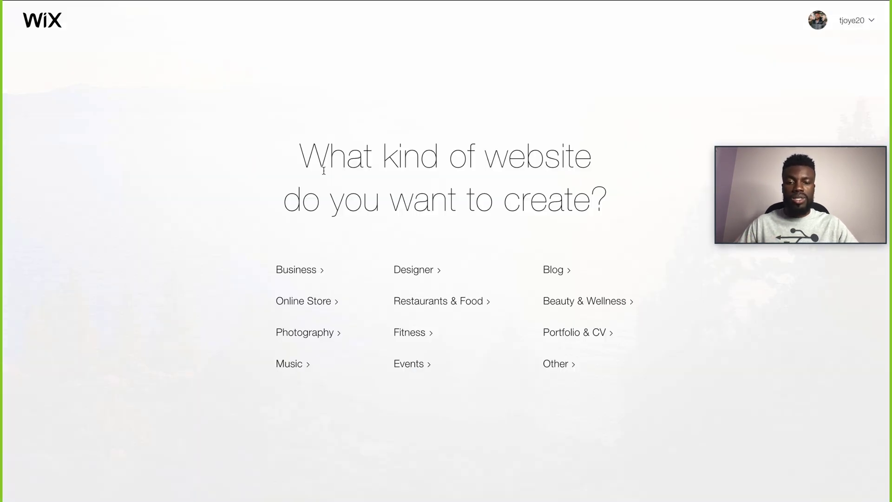
pyautogui.click(300, 271)
pyautogui.moveTo(770, 160)
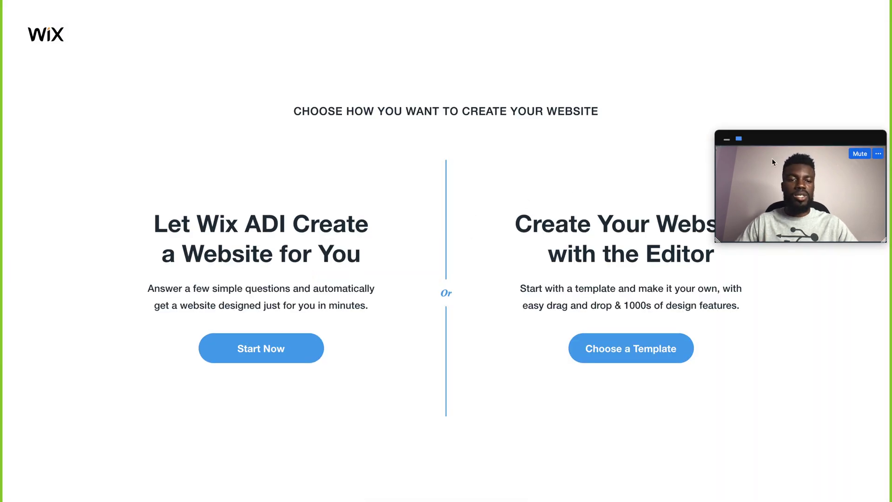
pyautogui.moveTo(785, 143); pyautogui.dragTo(780, 91)
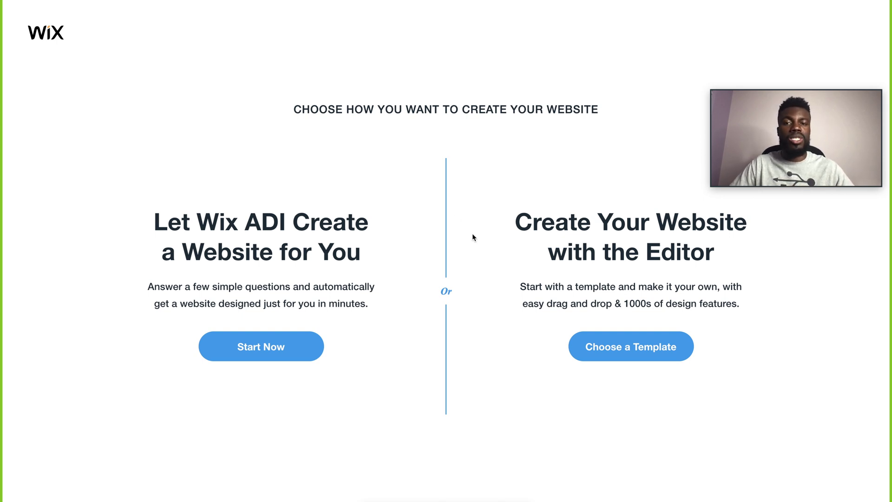
pyautogui.click(630, 345)
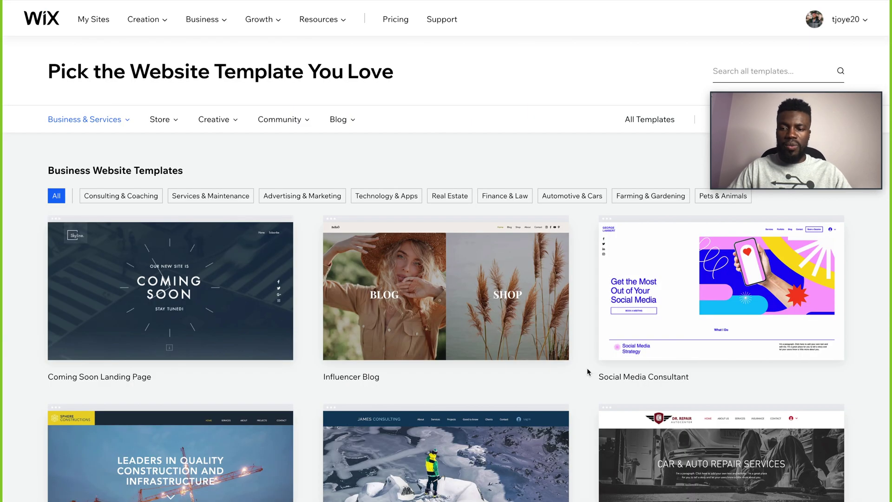
# Browse the business website templates and filter them to Technology & Apps.
pyautogui.scroll(-5, 587, 367)
pyautogui.scroll(-10, 587, 367)
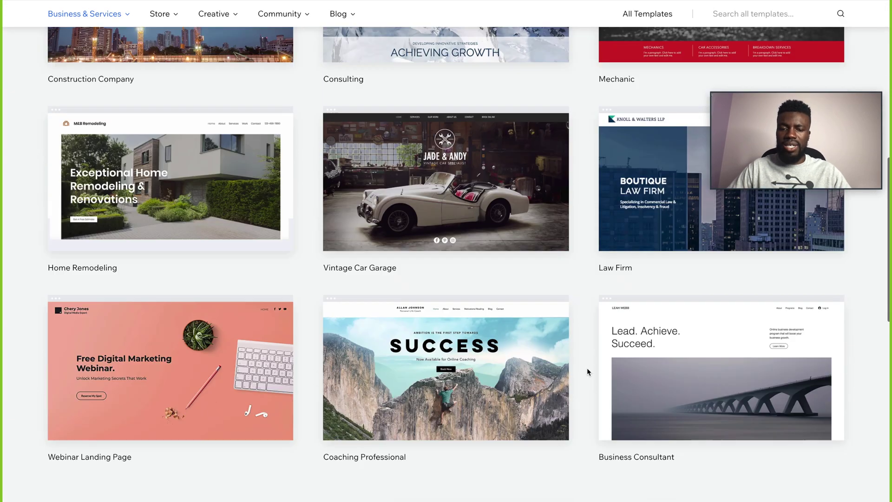
pyautogui.scroll(15, 587, 369)
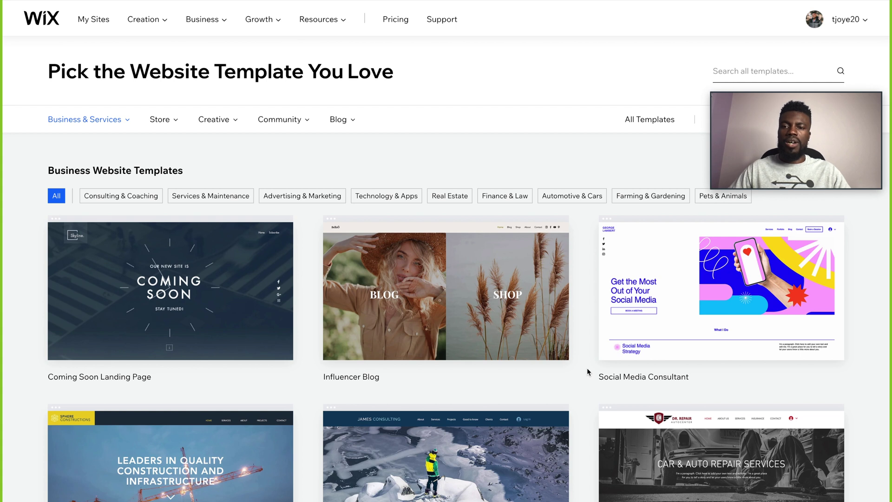
pyautogui.click(385, 197)
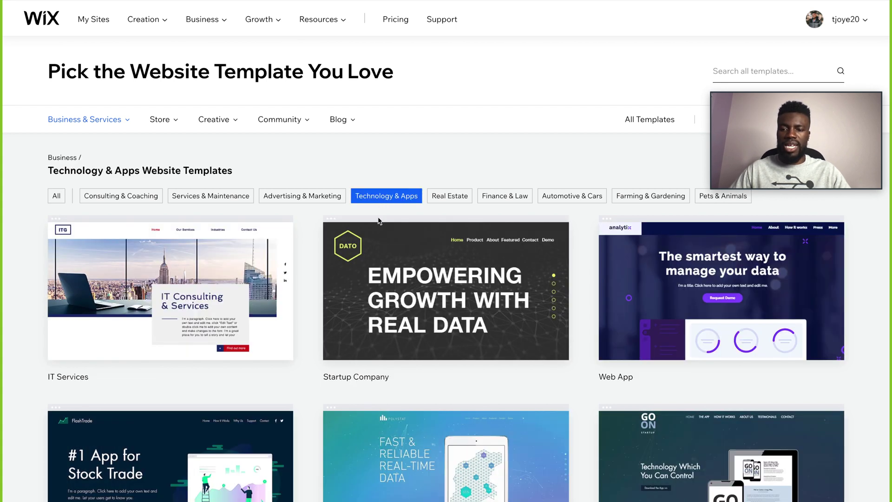
# Preview the Startup Landing Page template and open it for editing, dismissing the getting-started introduction.
pyautogui.moveTo(325, 345)
pyautogui.scroll(-3, 309, 376)
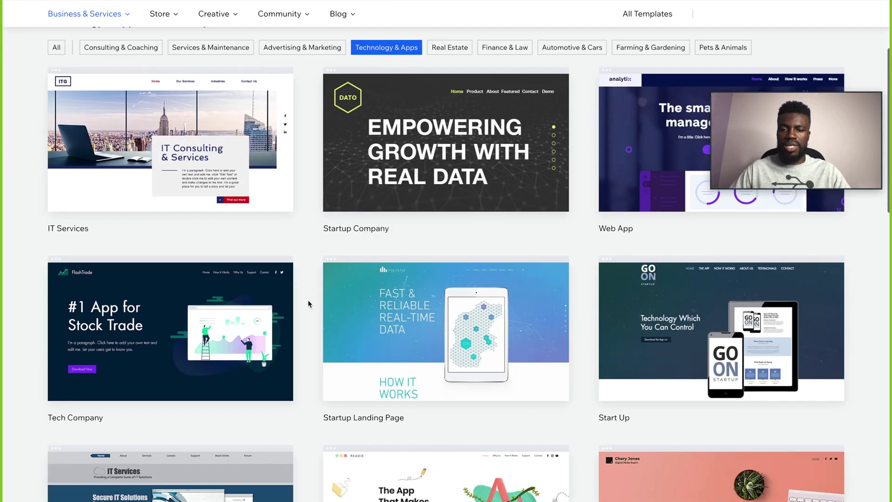
pyautogui.moveTo(281, 318)
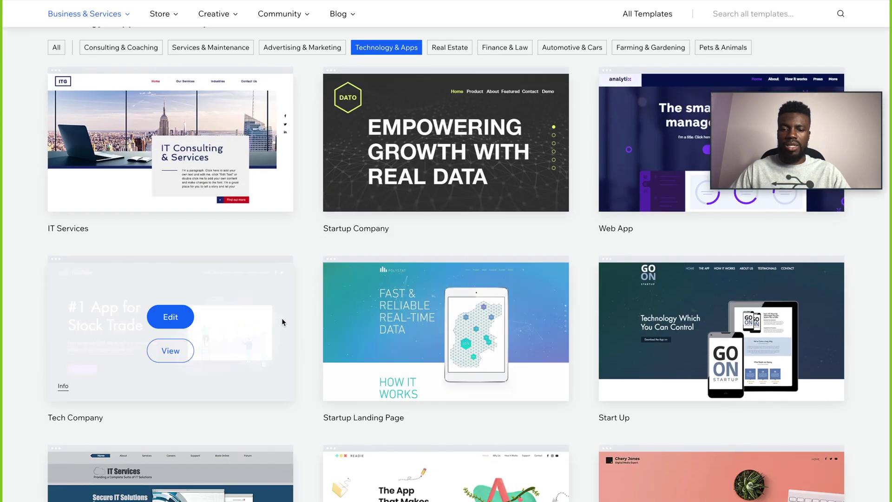
pyautogui.scroll(-2, 281, 318)
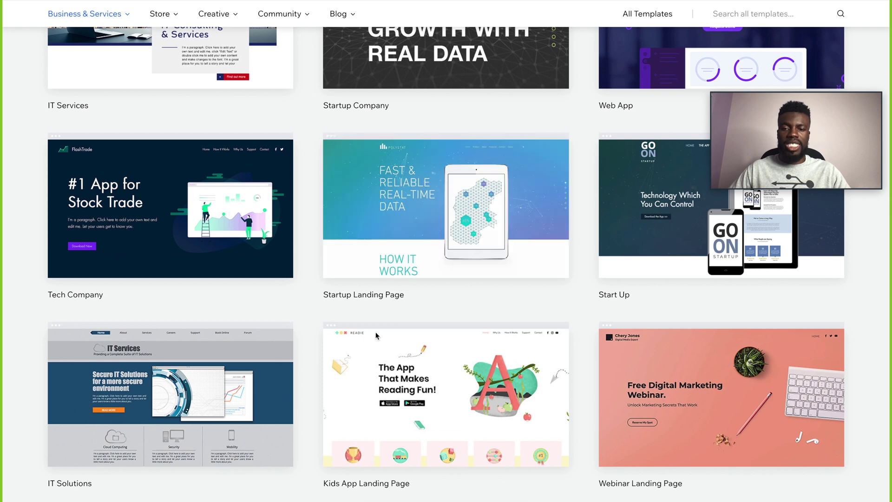
pyautogui.moveTo(401, 259)
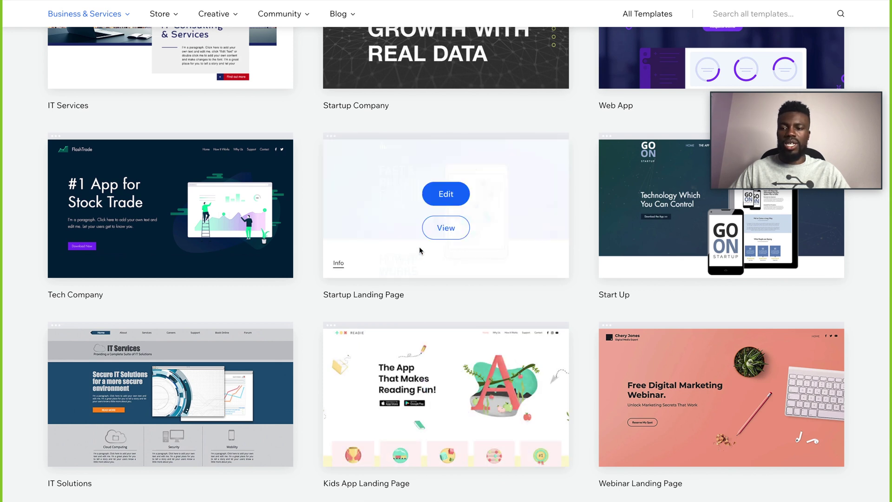
pyautogui.click(444, 234)
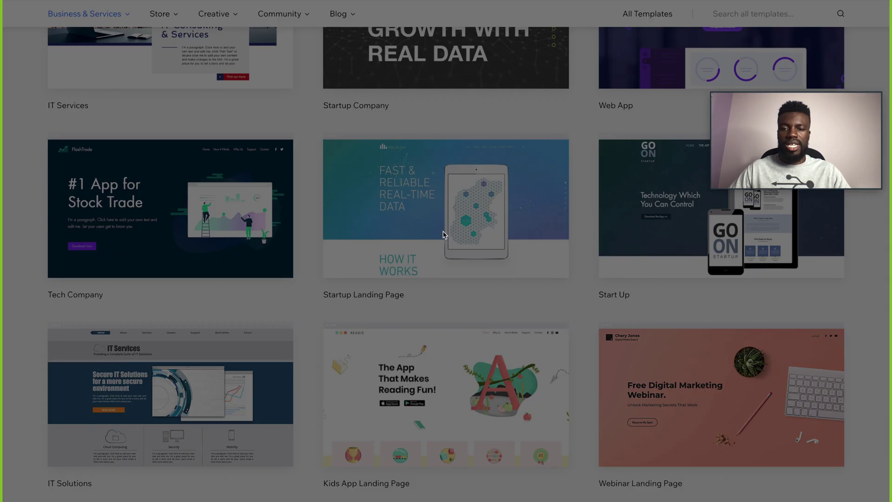
pyautogui.scroll(-2, 442, 231)
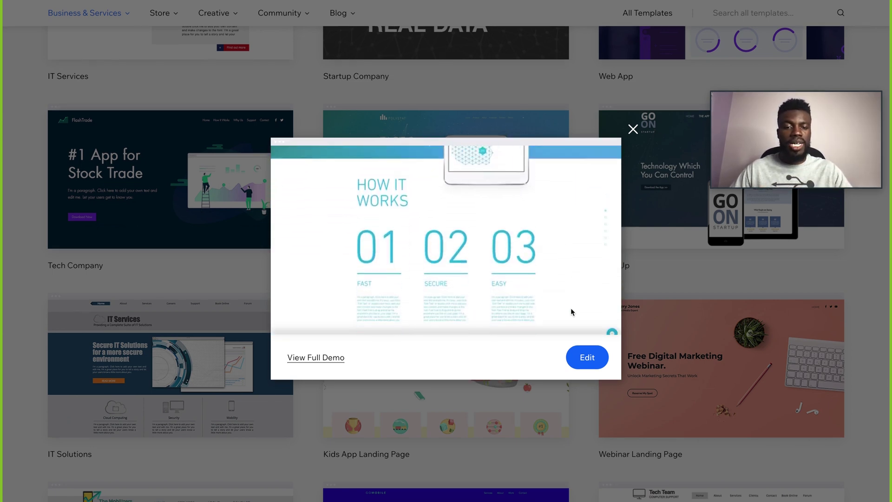
pyautogui.click(588, 357)
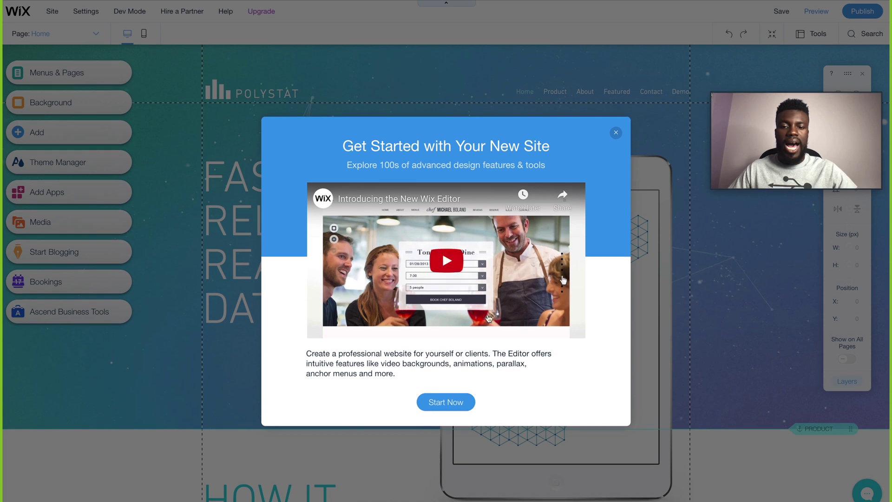
pyautogui.click(456, 406)
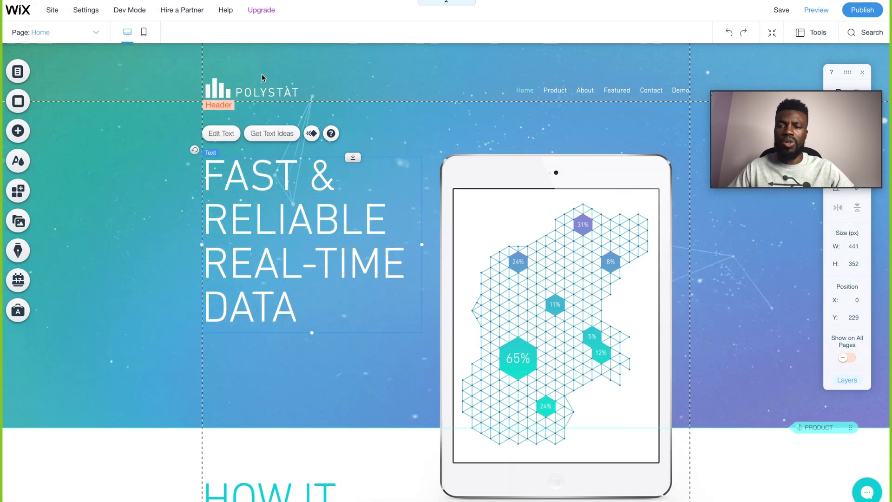
pyautogui.scroll(-2, 459, 380)
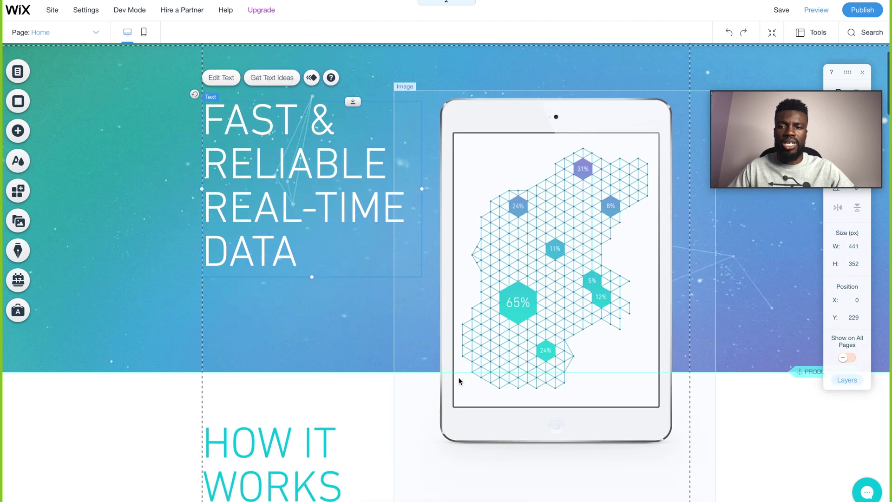
pyautogui.scroll(2, 255, 120)
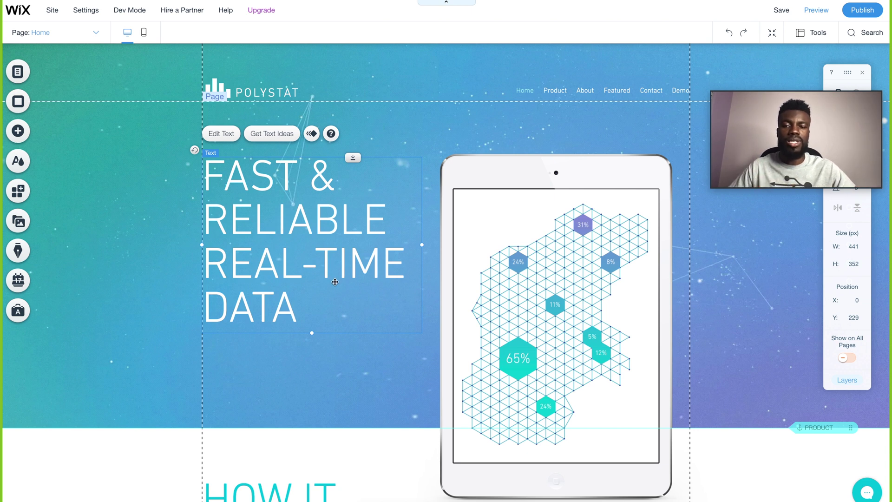
pyautogui.scroll(-2, 335, 282)
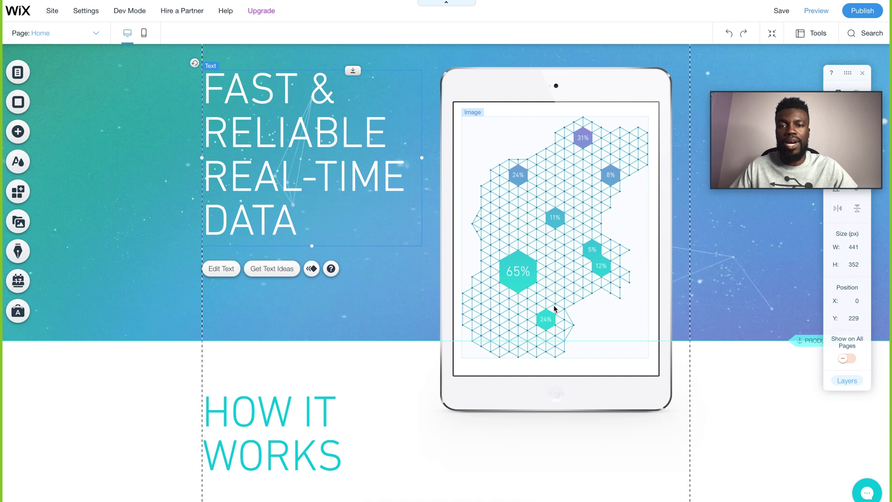
pyautogui.scroll(-15, 464, 290)
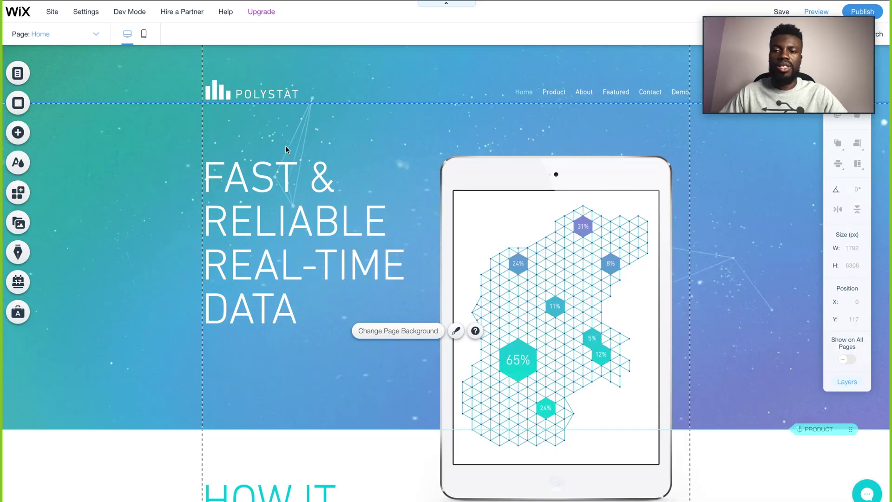
# Replace the POLYSTAT site name in the header with "BAGDROP".
pyautogui.click(273, 94)
pyautogui.doubleClick(274, 94)
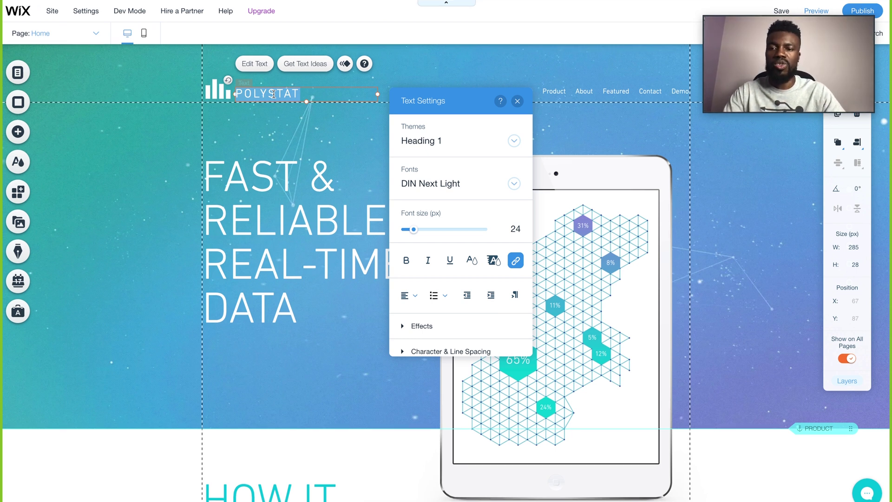
pyautogui.write('BAGDROP')
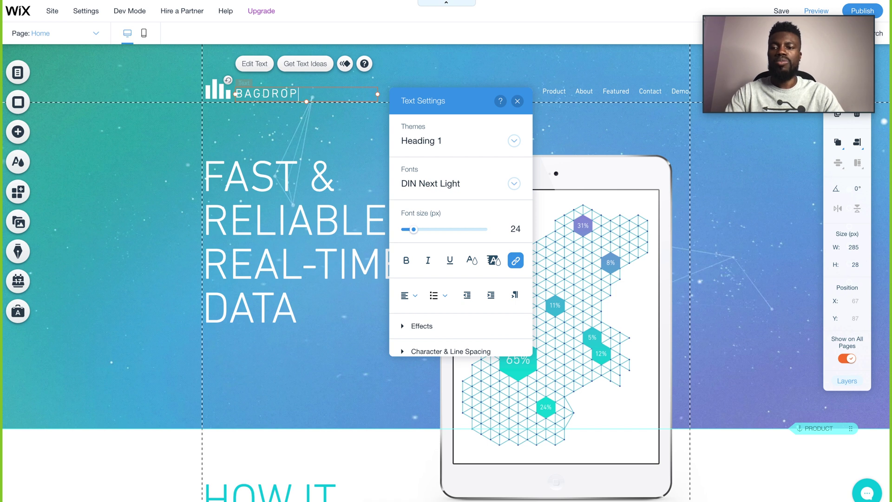
pyautogui.click(259, 125)
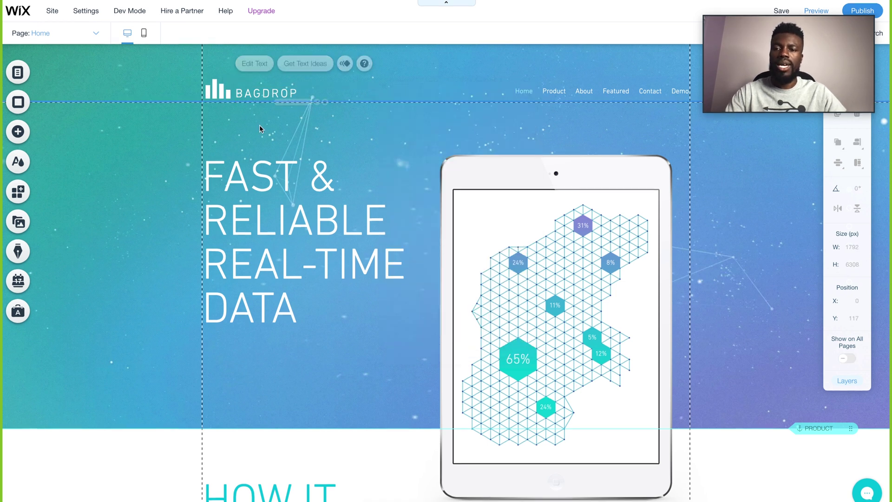
# Delete the bar-shaped logo from the header and move the BAGDROP text to X 0, Y 89 in its place.
pyautogui.click(216, 92)
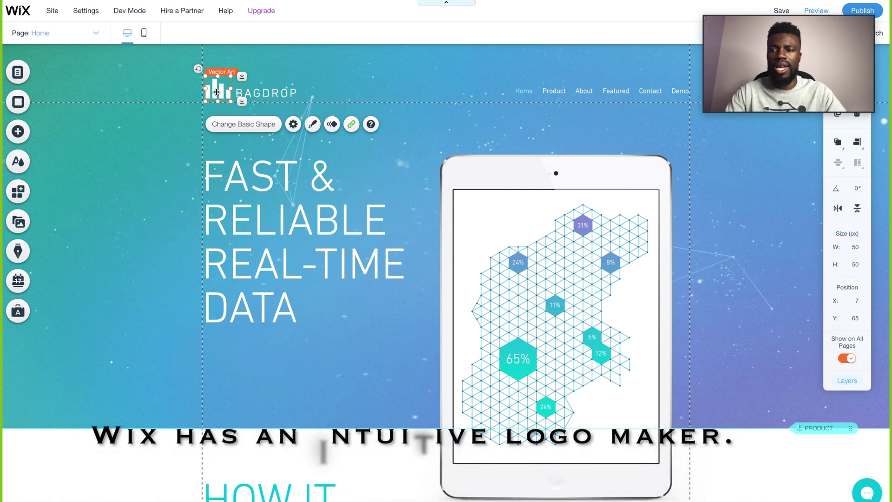
pyautogui.press('Delete')
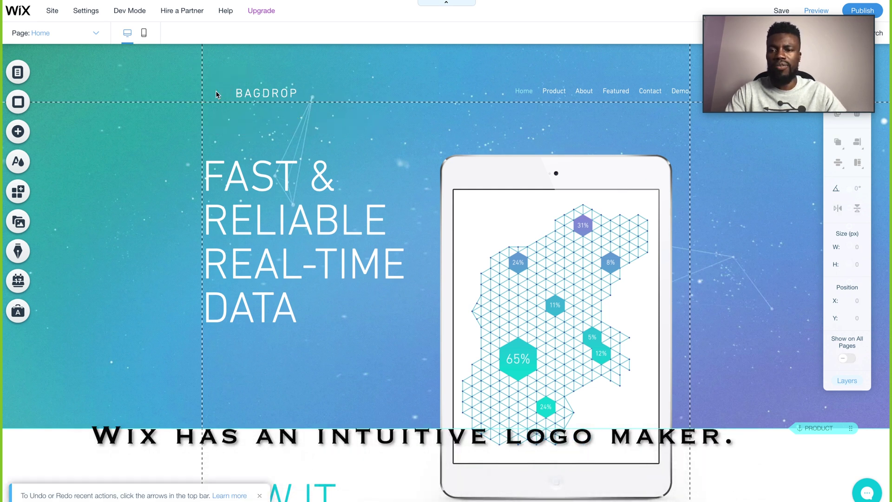
pyautogui.click(247, 90)
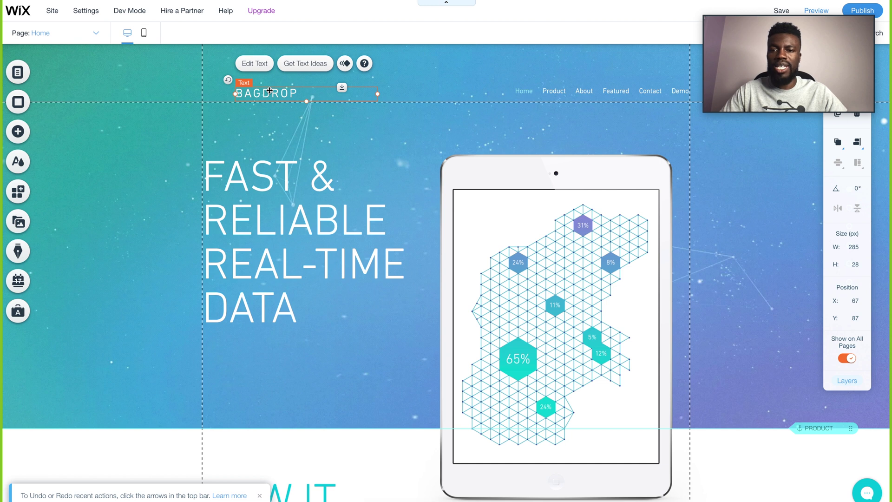
pyautogui.moveTo(269, 91); pyautogui.dragTo(273, 95)
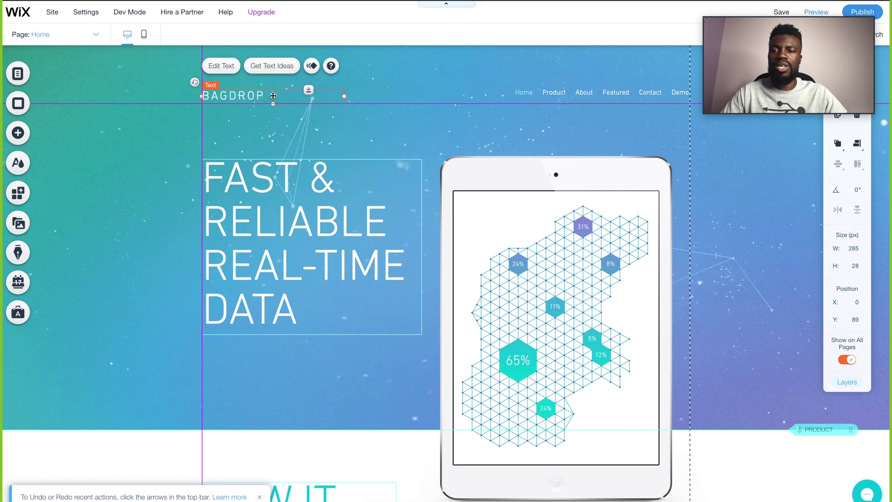
pyautogui.click(289, 129)
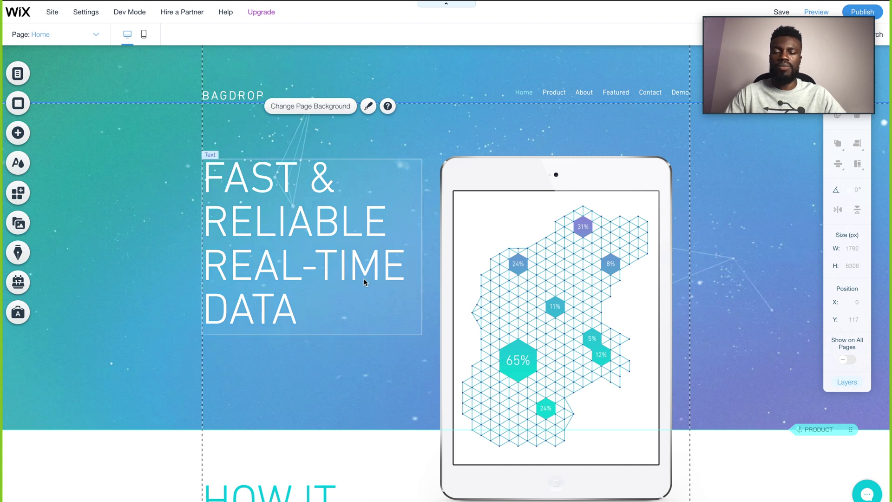
# Replace the main headline with "24-7 LUGGAGE STORAGE AND DELIVERY SERVICE".
pyautogui.doubleClick(300, 228)
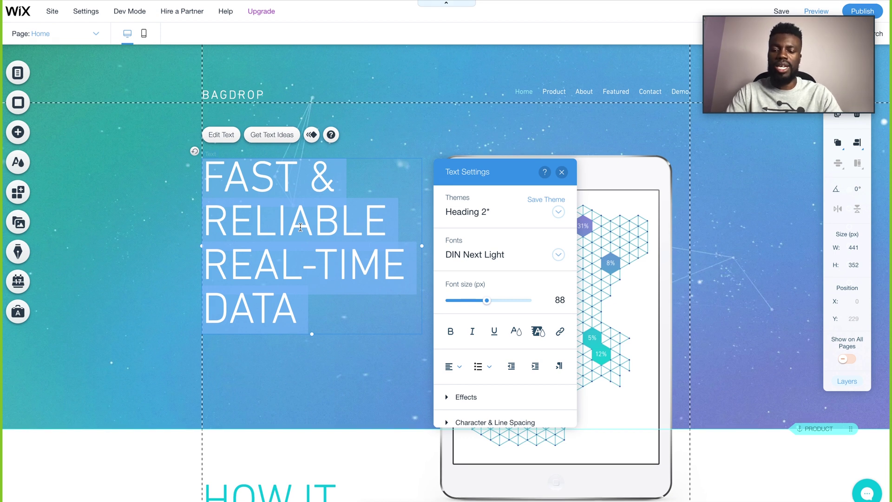
pyautogui.write('24-7 LUGGAGE STORAGE A')
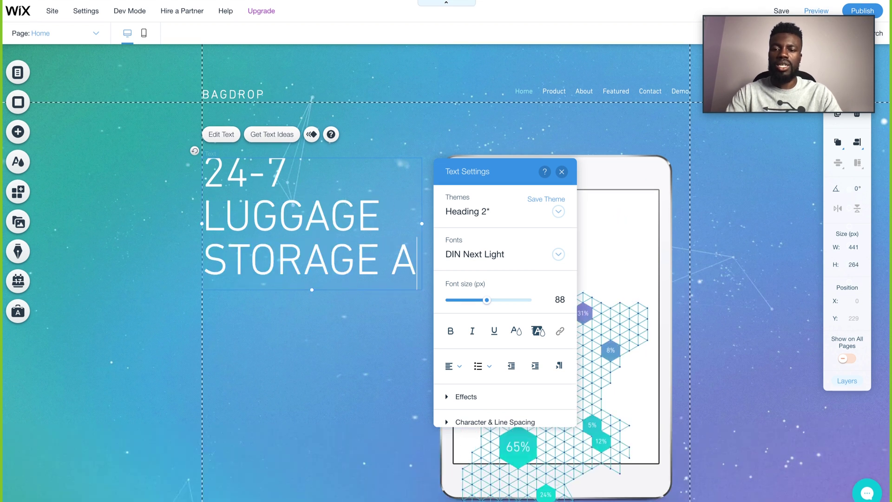
pyautogui.write('ND DELIVERY SE')
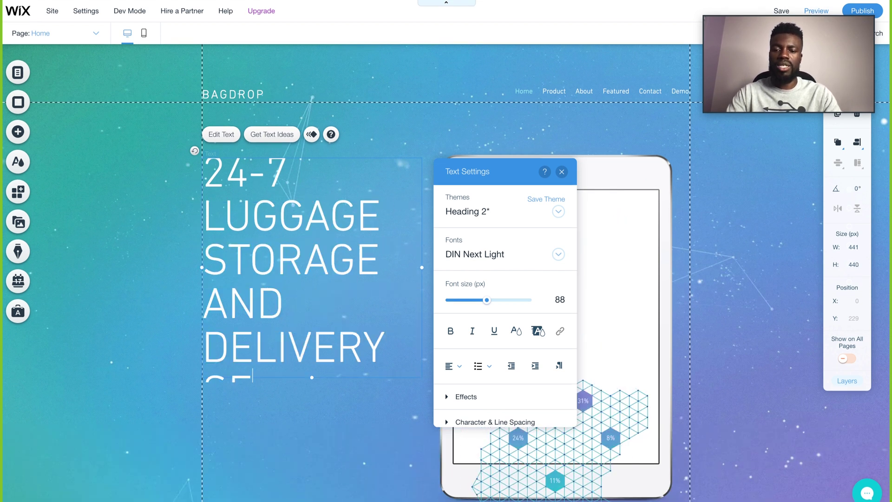
pyautogui.write('RVICE')
# Replace the tablet image beside the main headline with luggage.png, uploaded from the bagdrop folder on the computer.
pyautogui.click(522, 276)
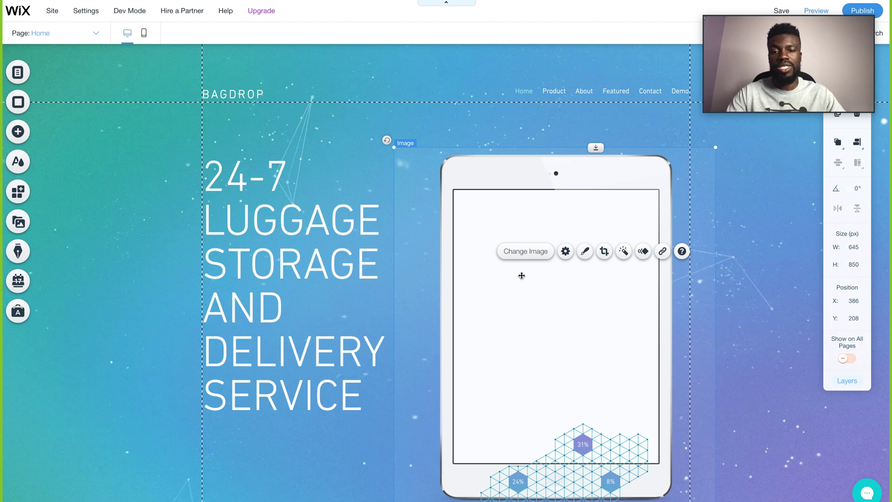
pyautogui.scroll(-1, 522, 276)
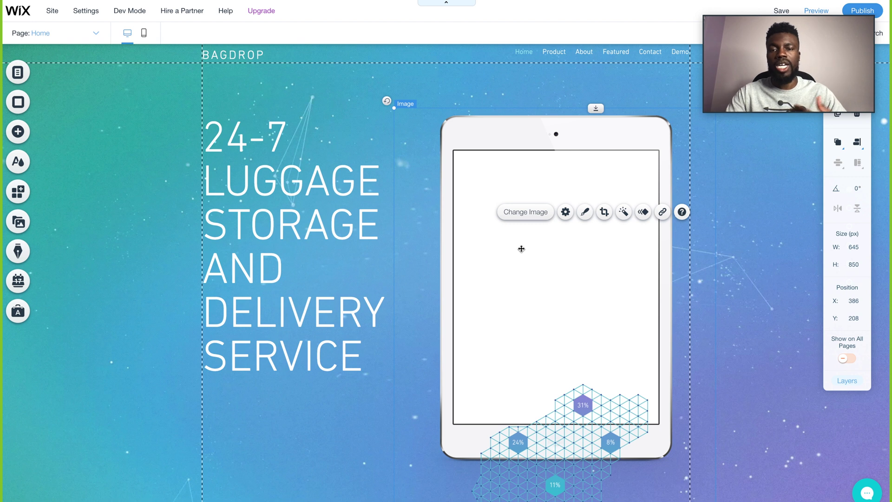
pyautogui.click(528, 213)
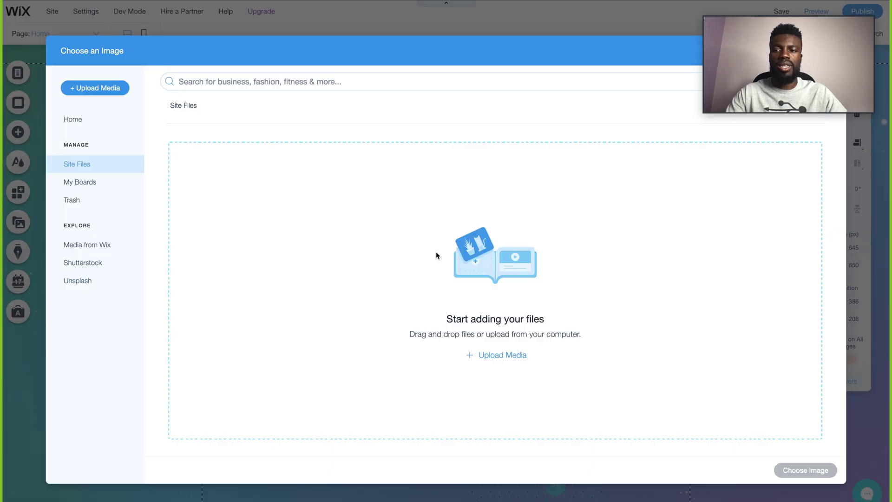
pyautogui.click(502, 357)
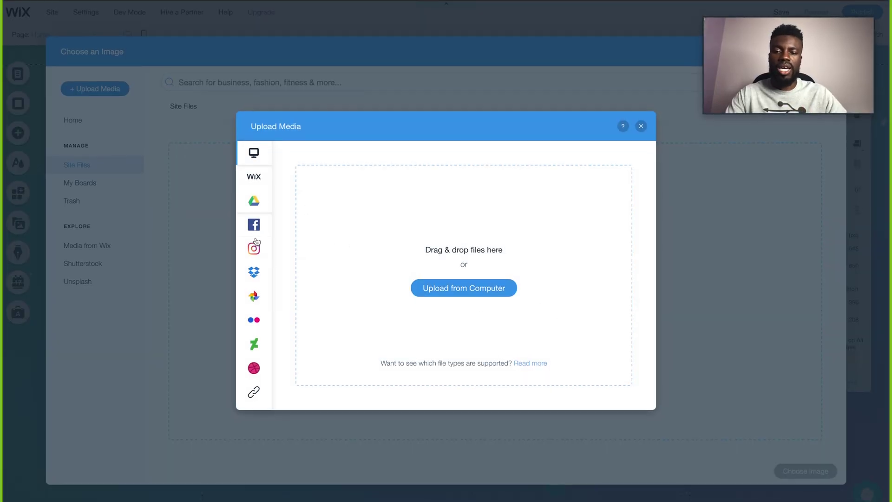
pyautogui.moveTo(253, 251)
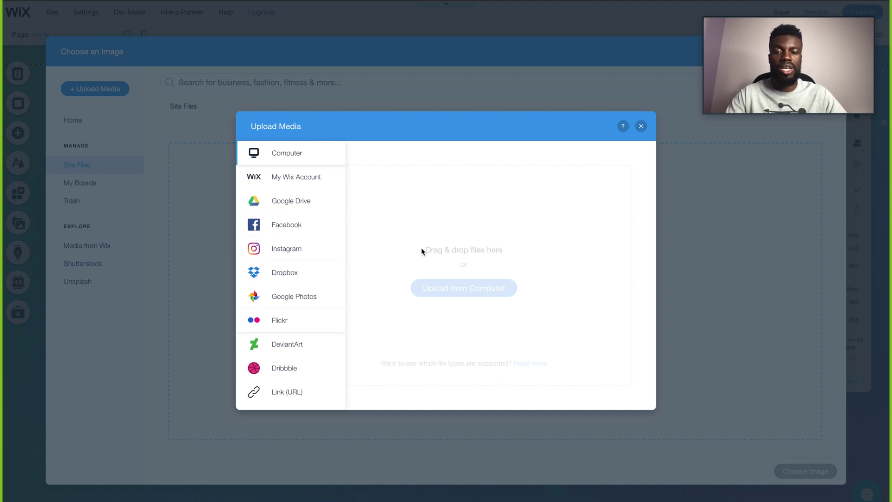
pyautogui.click(476, 293)
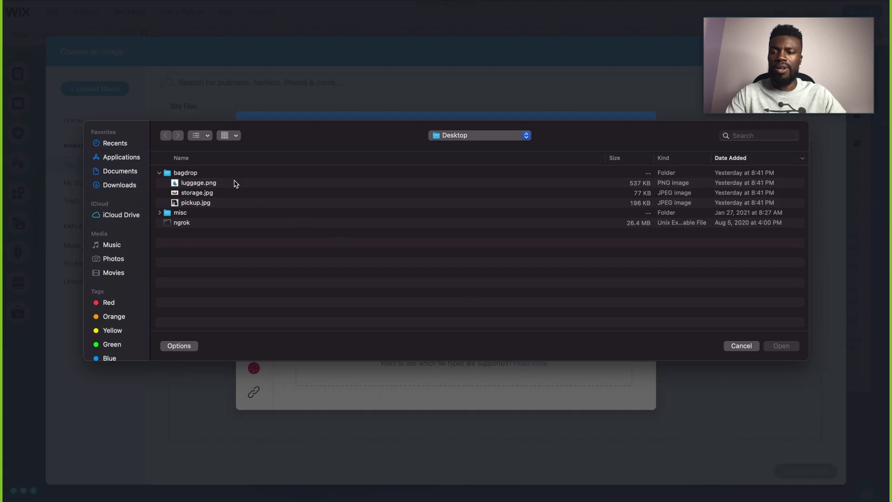
pyautogui.doubleClick(200, 186)
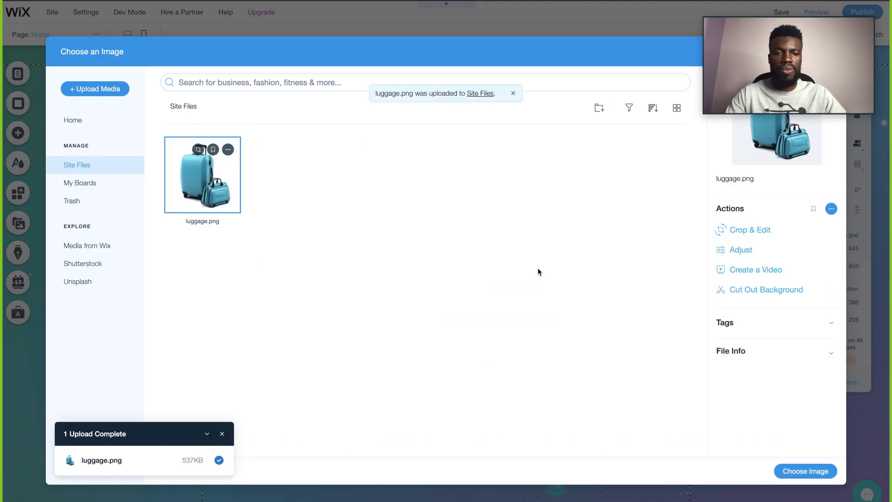
pyautogui.click(793, 470)
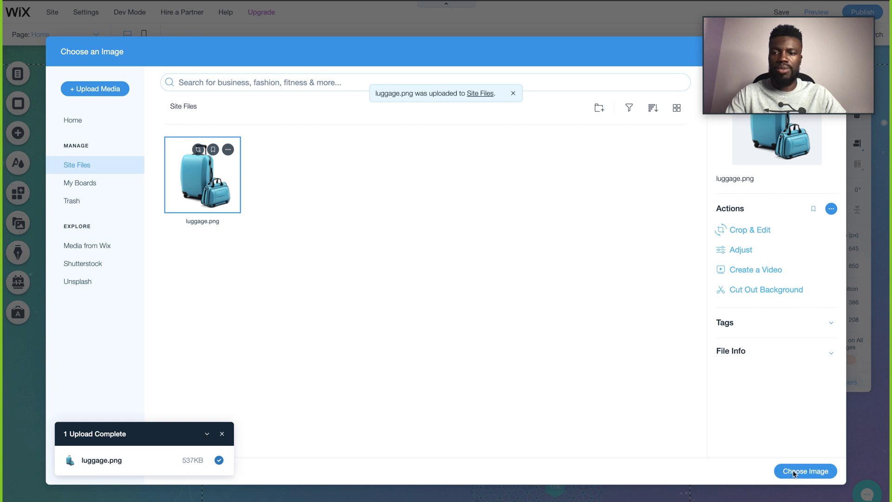
# Delete the hexagon percentage map image that overlaps the luggage picture.
pyautogui.scroll(-3, 709, 306)
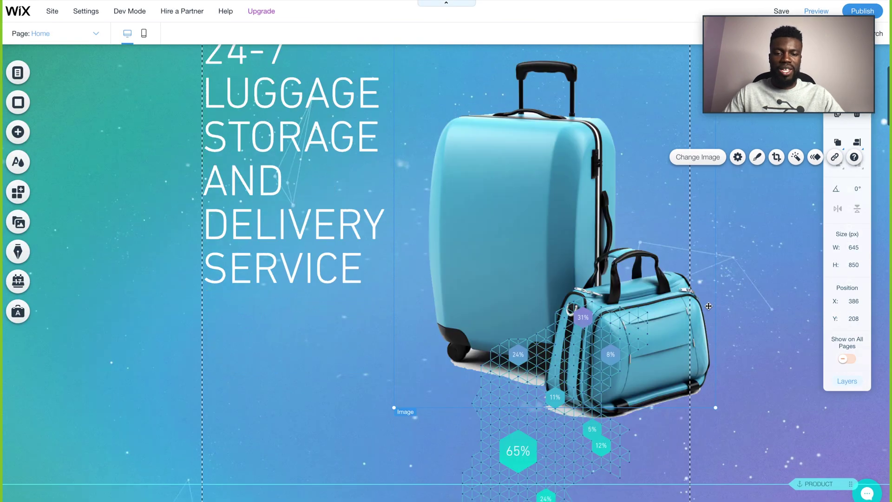
pyautogui.click(557, 308)
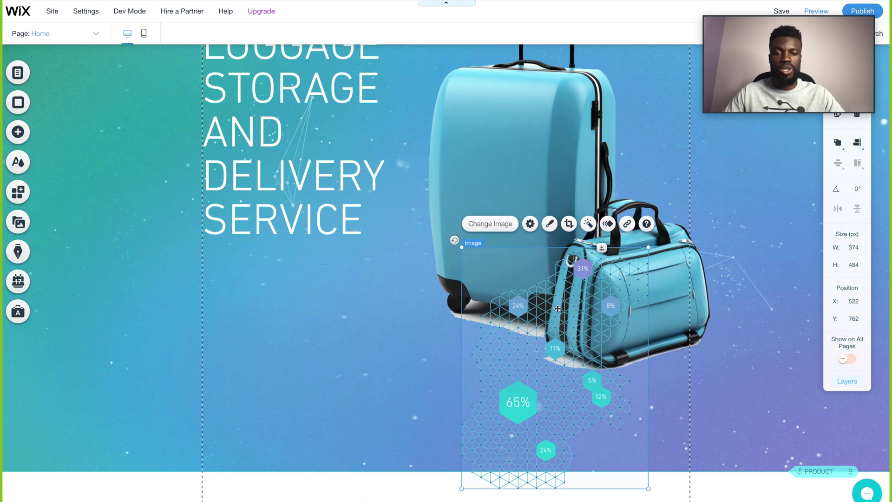
pyautogui.rightClick(558, 309)
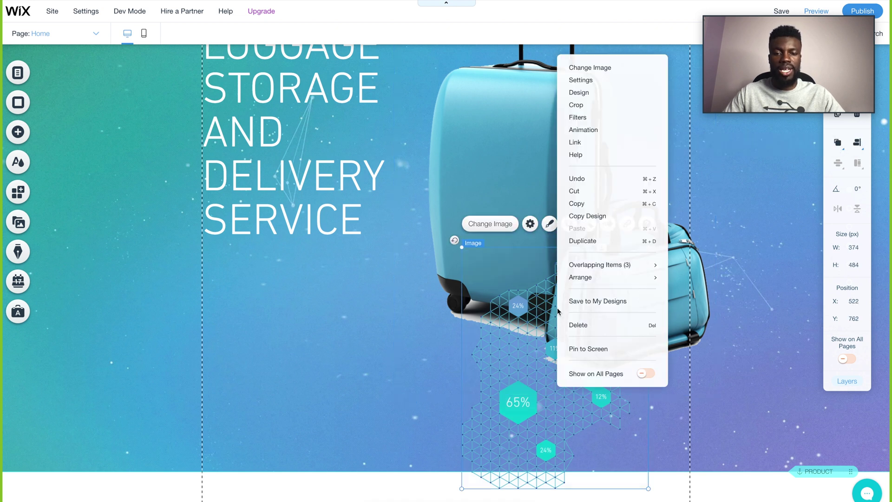
pyautogui.click(587, 329)
# Replace the FAST heading under 01 in the HOW IT WORKS section with "PICKUP".
pyautogui.scroll(-10, 587, 329)
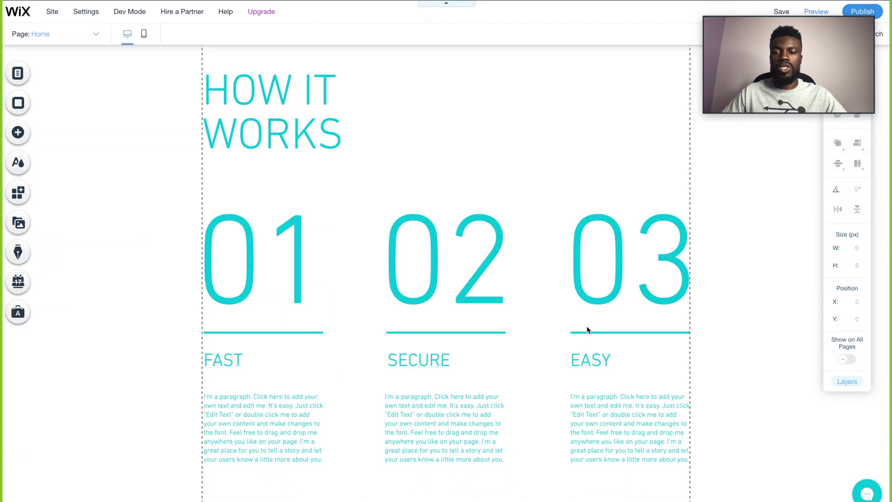
pyautogui.scroll(-3, 378, 334)
pyautogui.click(230, 238)
pyautogui.doubleClick(230, 238)
pyautogui.write('pickup')
# Replace the PICKUP paragraph with "Set your pickup time and location, number of items you have, and a Bagdrop driver will be assigned to your pickup request.".
pyautogui.doubleClick(274, 334)
pyautogui.press('BackSpace')
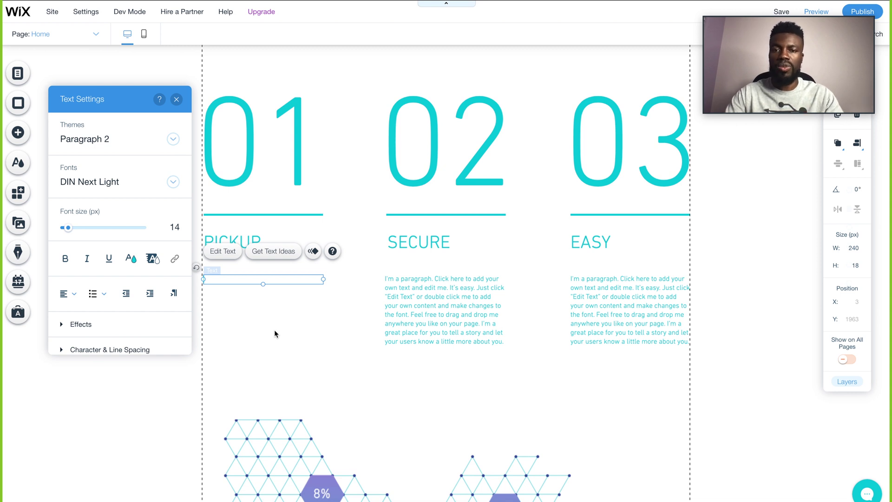
pyautogui.write('Set your pickup time and location, number of items you have, and a Bagdrop driver will be assigned to your pickup request.')
pyautogui.click(321, 356)
# Replace the SECURE heading under 02 in the HOW IT WORKS section with "STORAGE".
pyautogui.click(410, 241)
pyautogui.doubleClick(410, 241)
pyautogui.write('Storage')
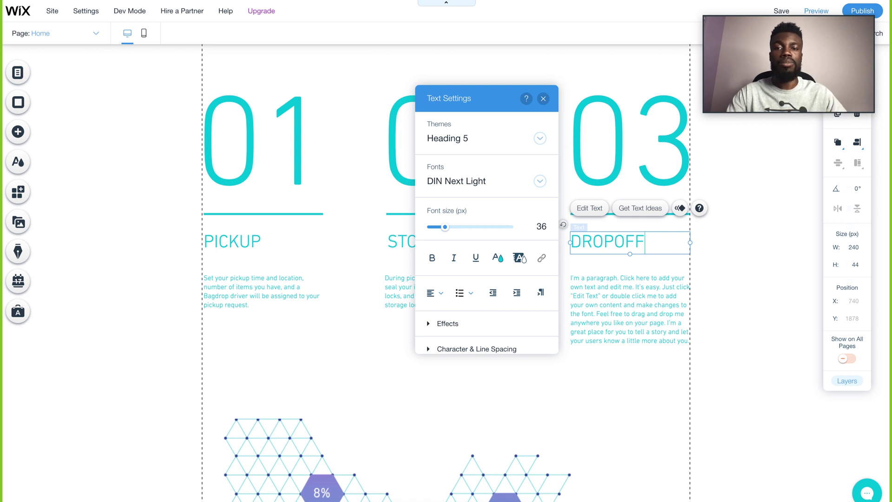
# Rewrite the DROPOFF paragraph to say a Bagdrop driver will return the items at the dropoff time and location, with the tamper-proof seals still intact.
pyautogui.click(634, 317)
pyautogui.doubleClick(622, 294)
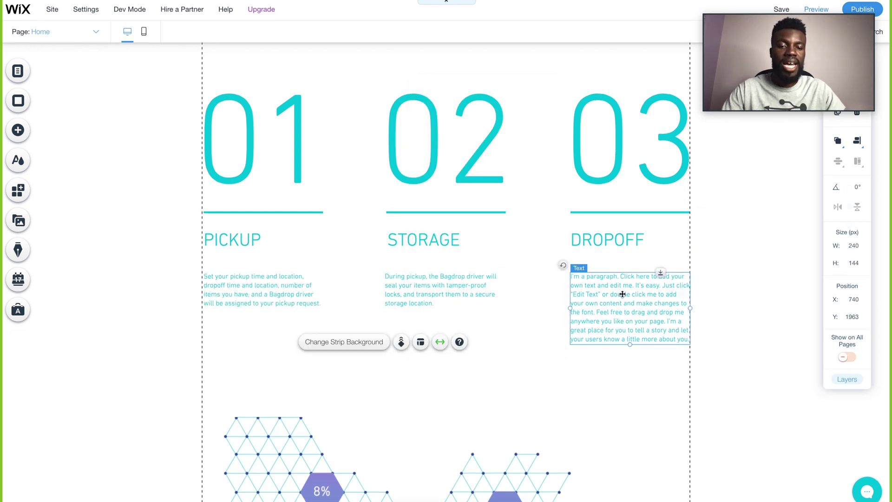
pyautogui.click(633, 394)
# Delete the large hexagon percentage map image below the PICKUP, STORAGE and DROPOFF paragraphs.
pyautogui.scroll(1, 634, 395)
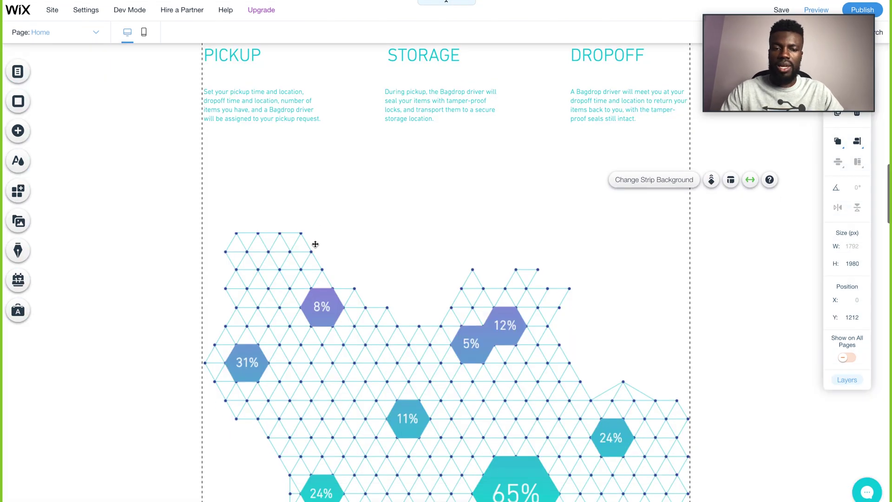
pyautogui.scroll(-1, 325, 251)
pyautogui.click(364, 269)
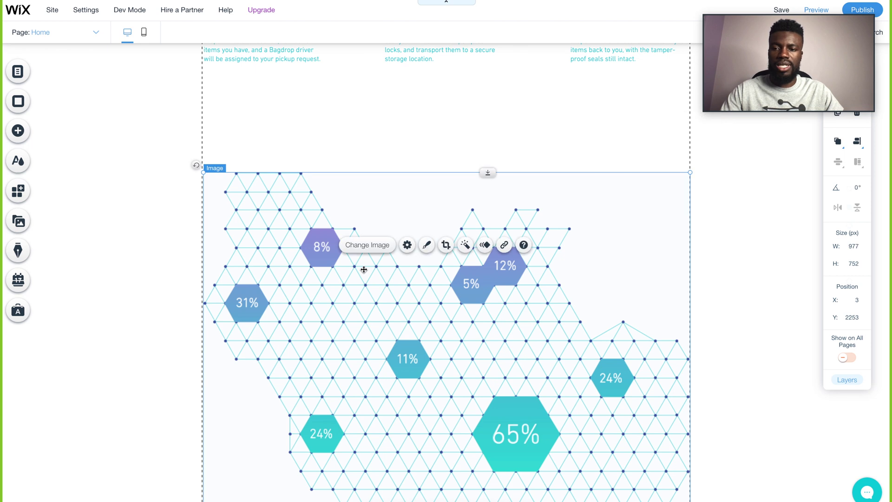
pyautogui.rightClick(364, 269)
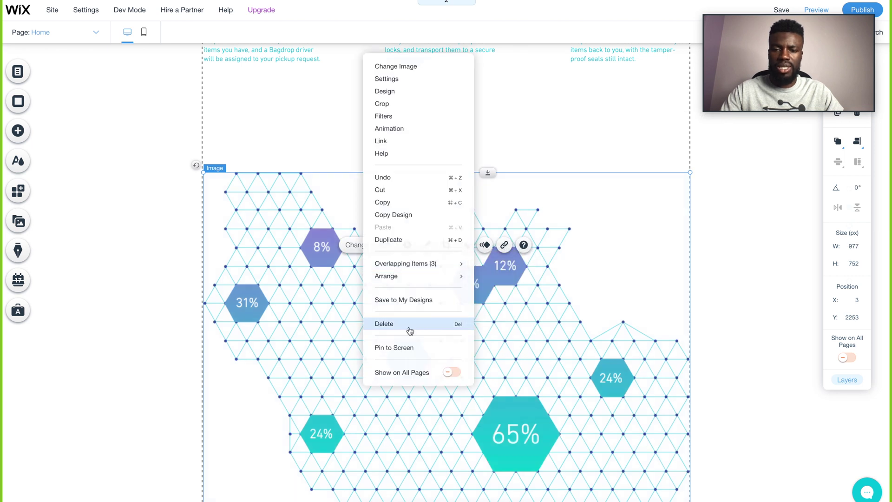
pyautogui.click(394, 326)
# Shorten the HOW IT WORKS strip to a height of about 961 px so it ends just below the three paragraphs.
pyautogui.scroll(-5, 409, 327)
pyautogui.moveTo(439, 200); pyautogui.dragTo(442, 108)
pyautogui.scroll(6, 442, 108)
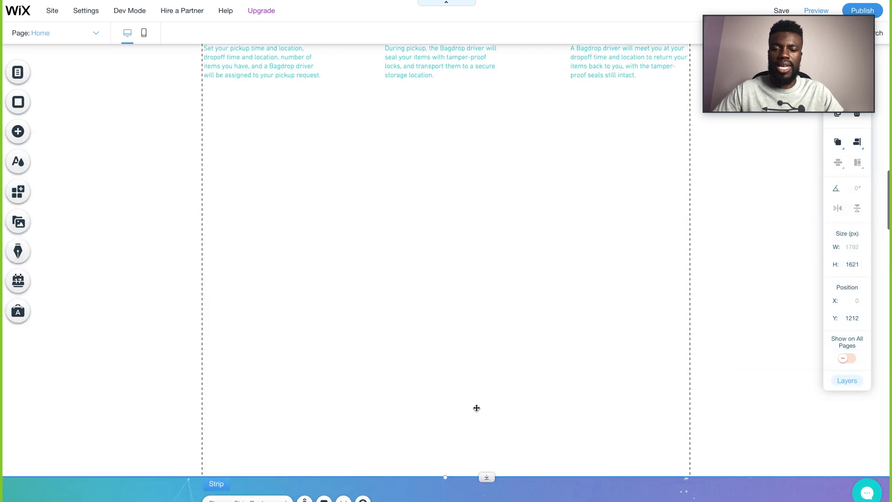
pyautogui.moveTo(446, 476); pyautogui.dragTo(430, 148)
# Delete the MEET POLYSTAT strip together with its OUR STORY content.
pyautogui.scroll(-5, 451, 278)
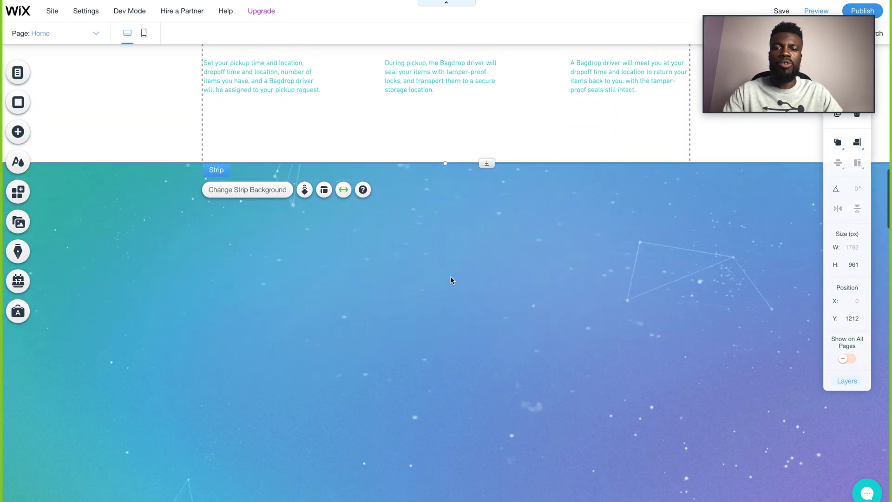
pyautogui.scroll(-5, 451, 280)
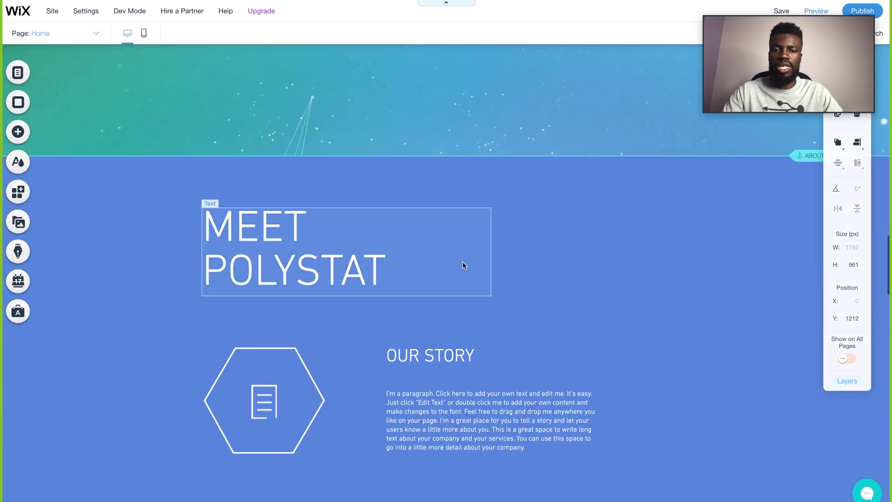
pyautogui.click(588, 217)
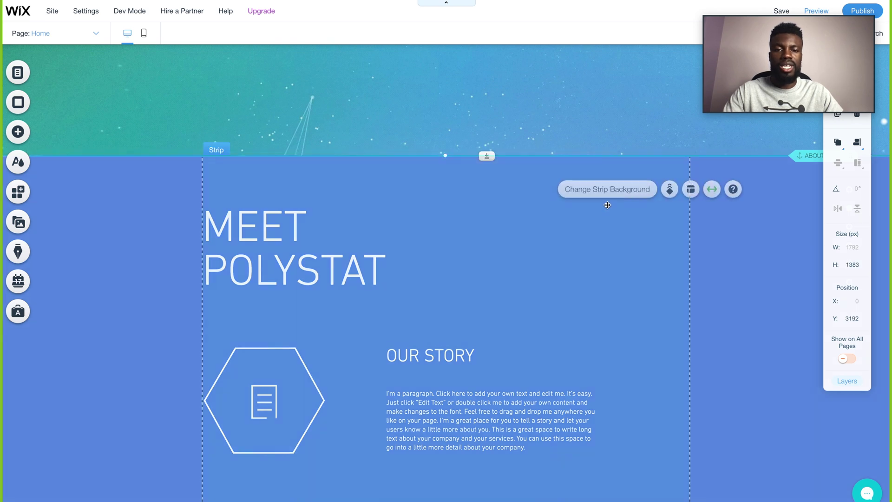
pyautogui.rightClick(734, 210)
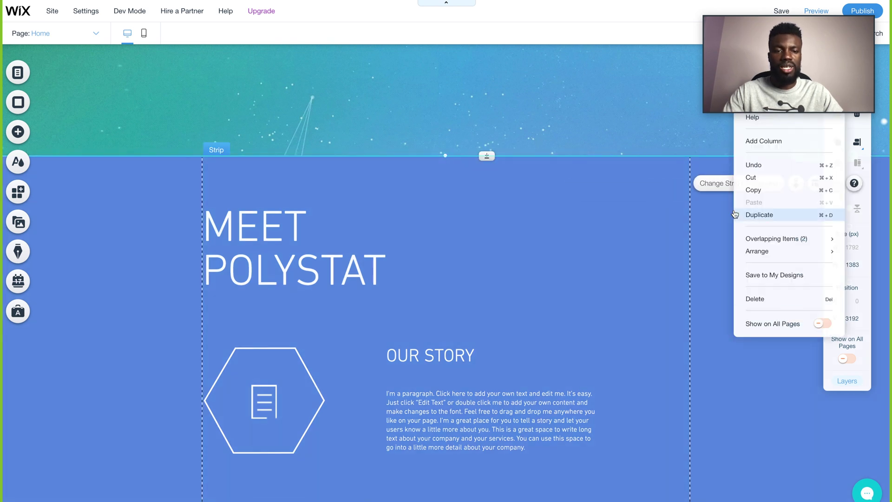
pyautogui.click(774, 301)
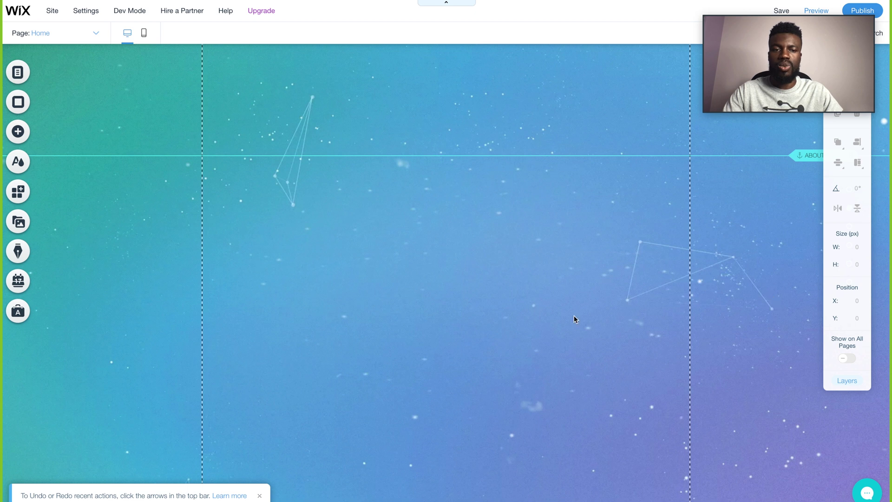
# Delete the OUR CLIENTS strip and the STAY IN TOUCH contact strip.
pyautogui.scroll(-8, 585, 325)
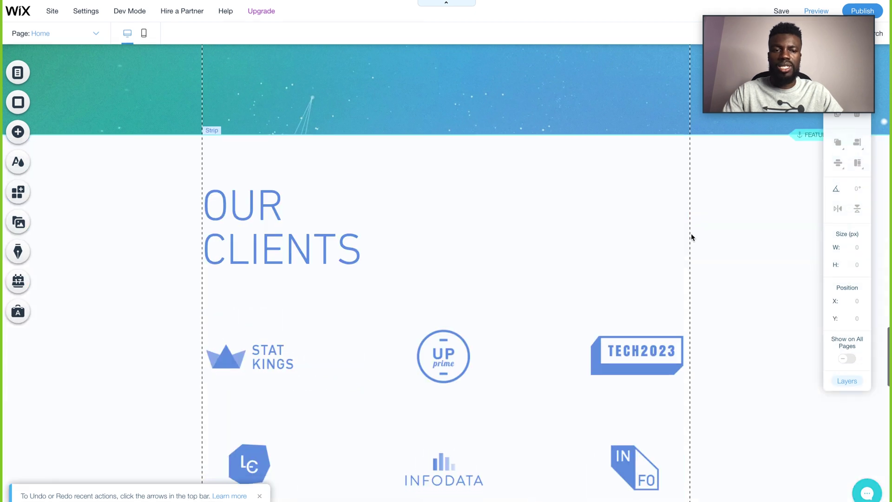
pyautogui.click(736, 220)
pyautogui.rightClick(736, 220)
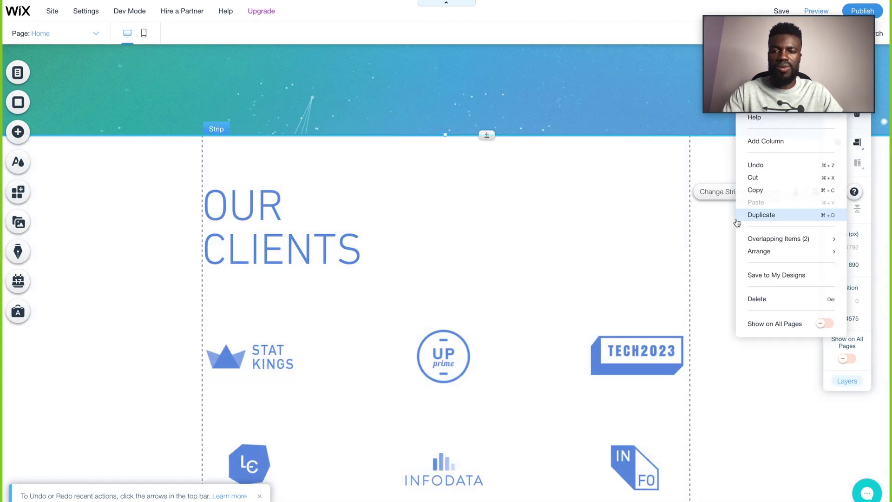
pyautogui.click(767, 297)
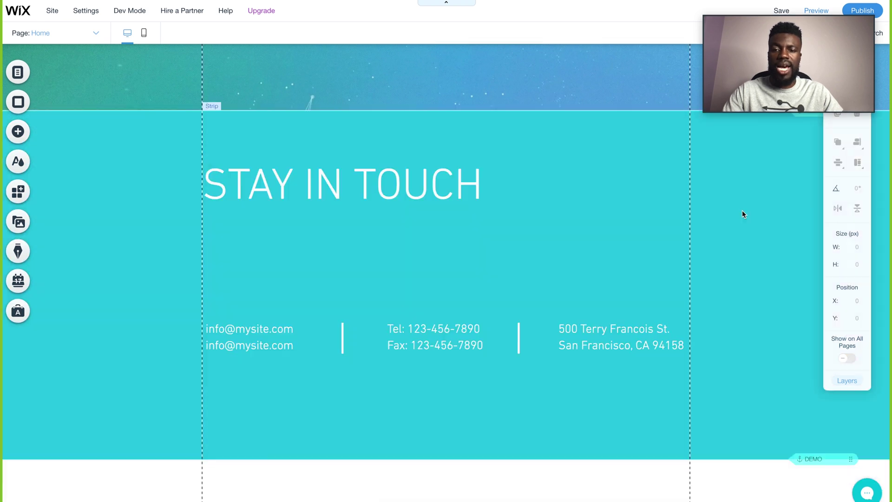
pyautogui.rightClick(747, 219)
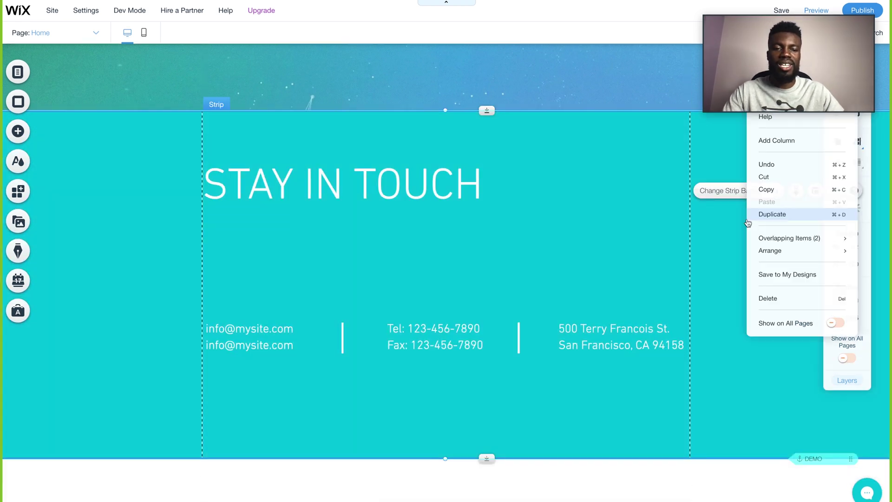
pyautogui.click(767, 298)
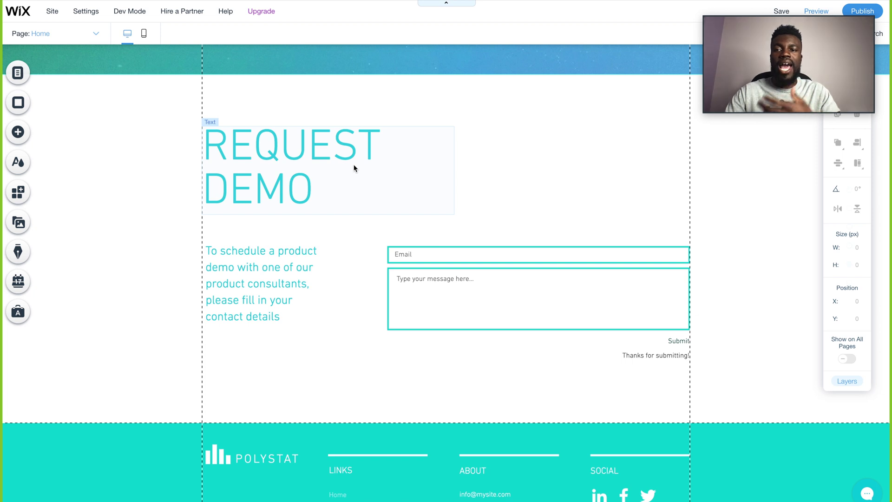
# Replace the REQUEST DEMO heading with "GET NOTIFIED WHEN BAGDROP LAUNCHES" and delete the product demo scheduling text beside the form.
pyautogui.doubleClick(271, 151)
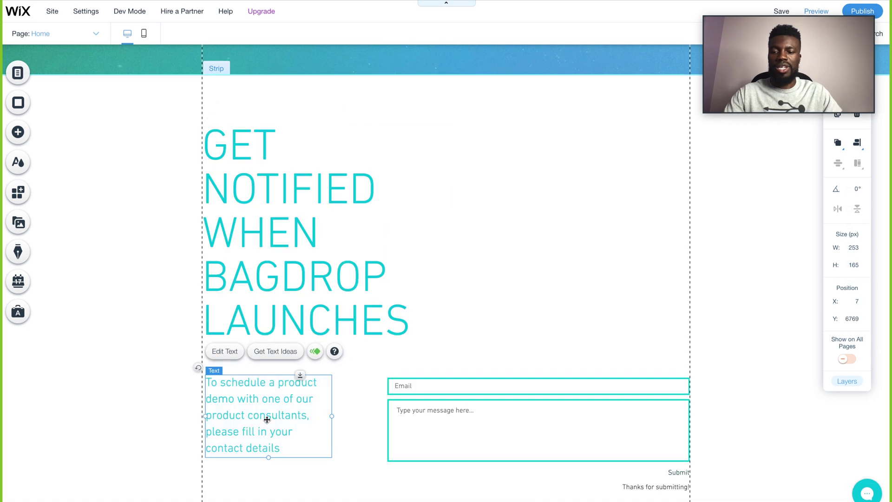
pyautogui.rightClick(267, 419)
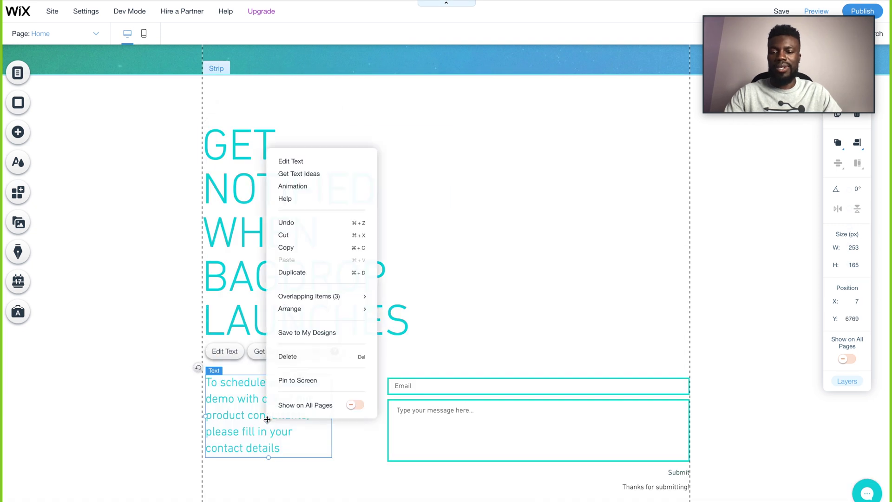
pyautogui.click(293, 362)
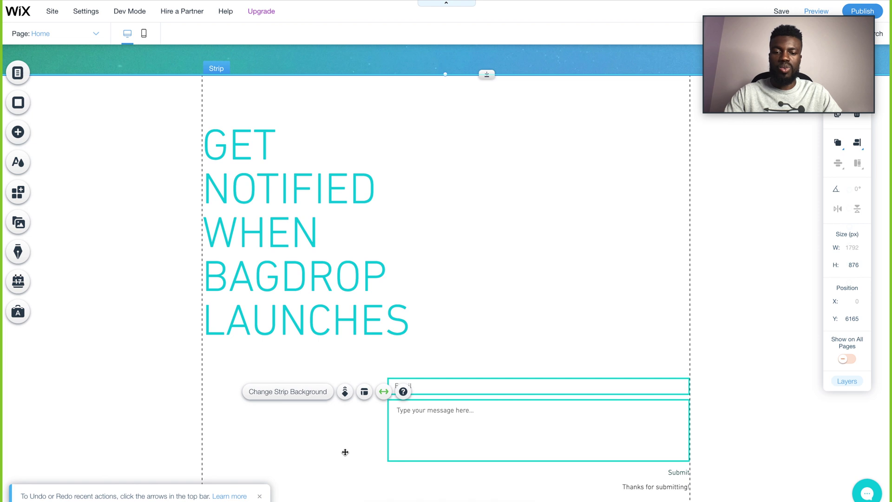
# Add a First Name contact field to the form below the launch notification heading.
pyautogui.scroll(-2, 468, 349)
pyautogui.click(470, 349)
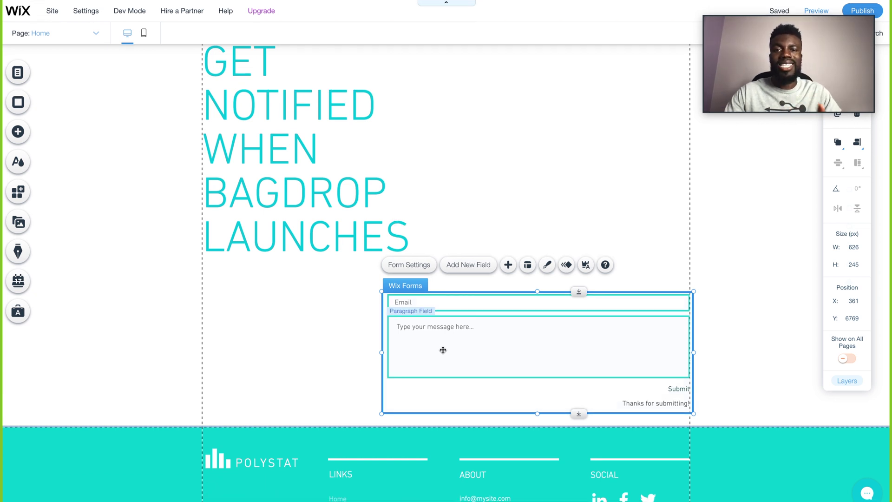
pyautogui.click(479, 266)
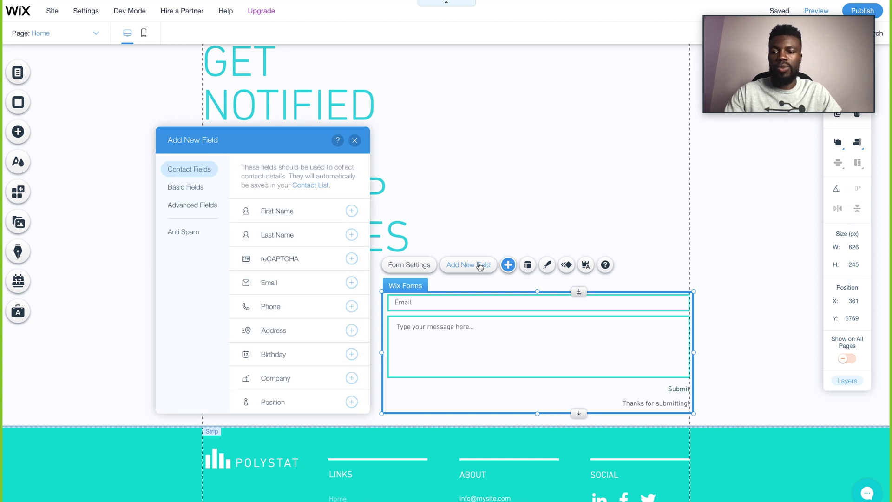
pyautogui.click(309, 214)
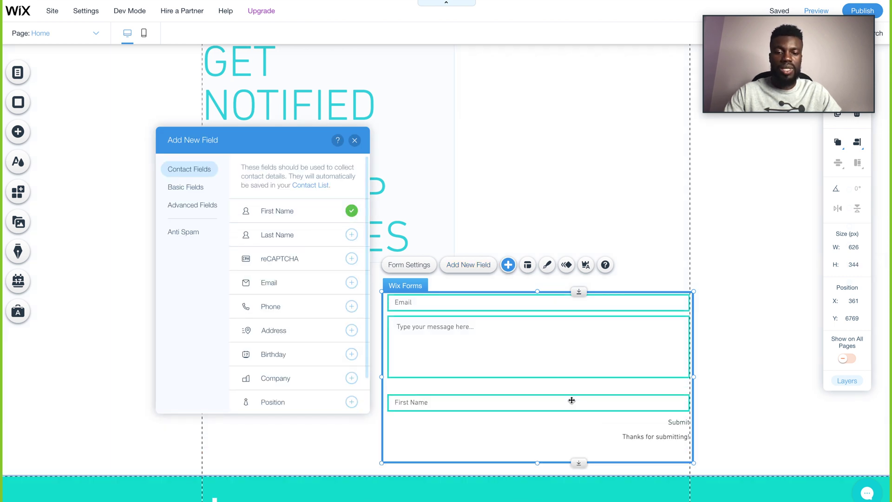
# Delete the message paragraph field from the form and move the First Name field directly below Email, at about Y 6820.
pyautogui.click(531, 345)
pyautogui.rightClick(530, 345)
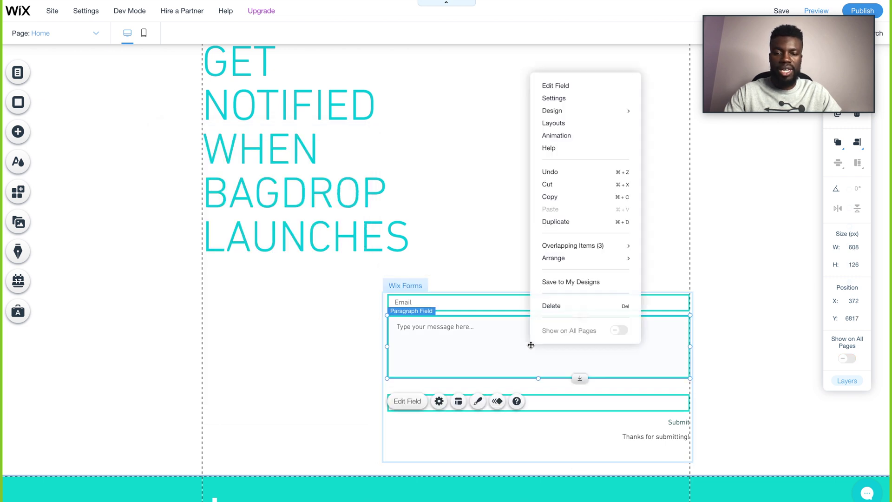
pyautogui.click(554, 310)
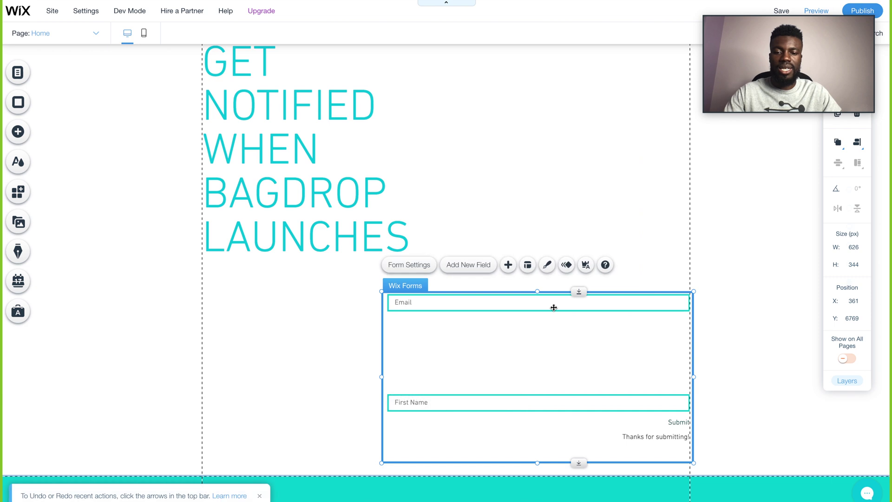
pyautogui.click(534, 401)
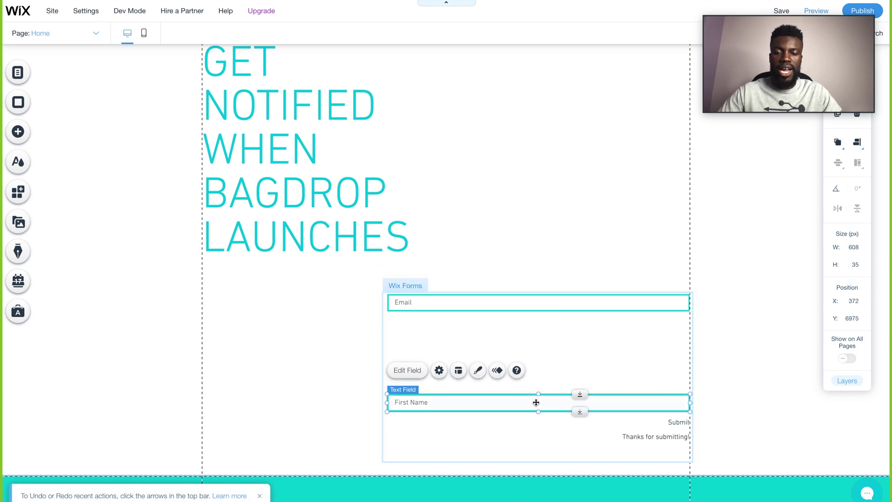
pyautogui.moveTo(536, 402); pyautogui.dragTo(536, 325)
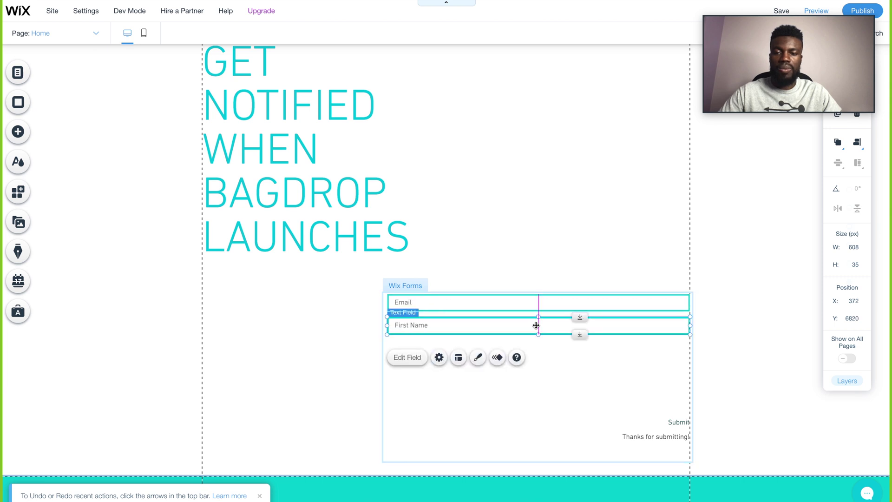
# Move the Submit button up below First Name, at about Y 6877, and apply the themed turquoise design with the dark 3D edge.
pyautogui.click(533, 420)
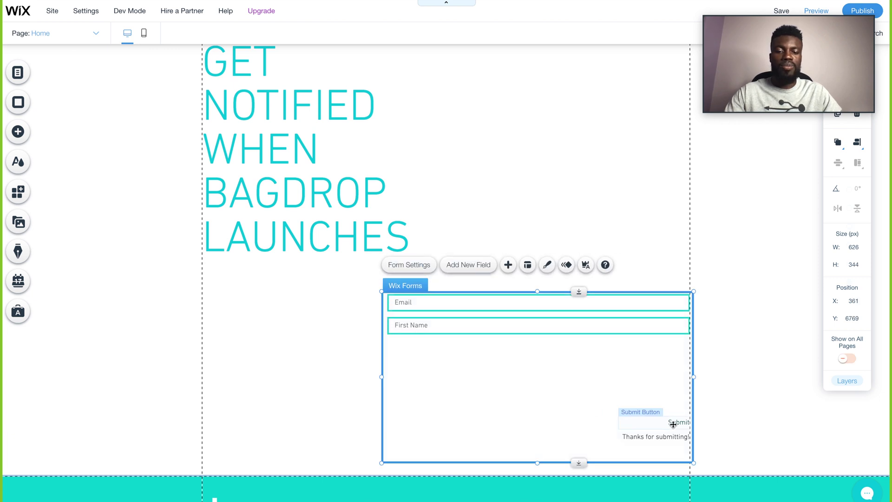
pyautogui.moveTo(672, 424); pyautogui.dragTo(661, 352)
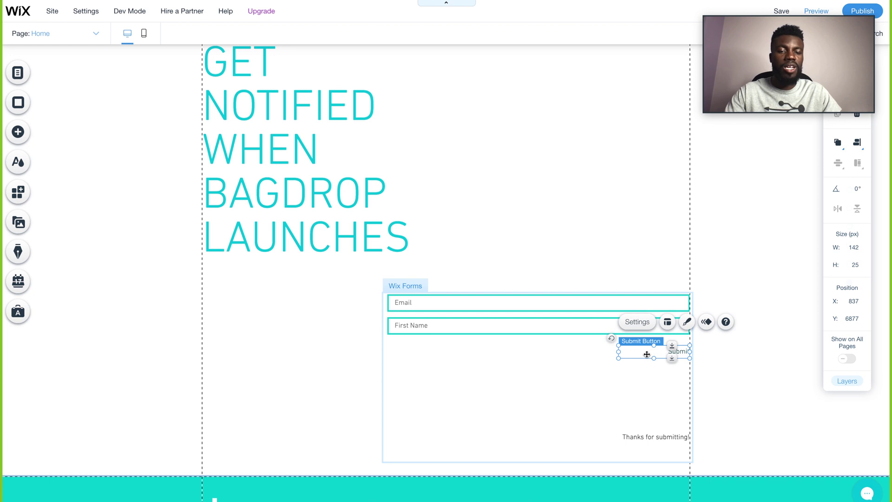
pyautogui.click(688, 325)
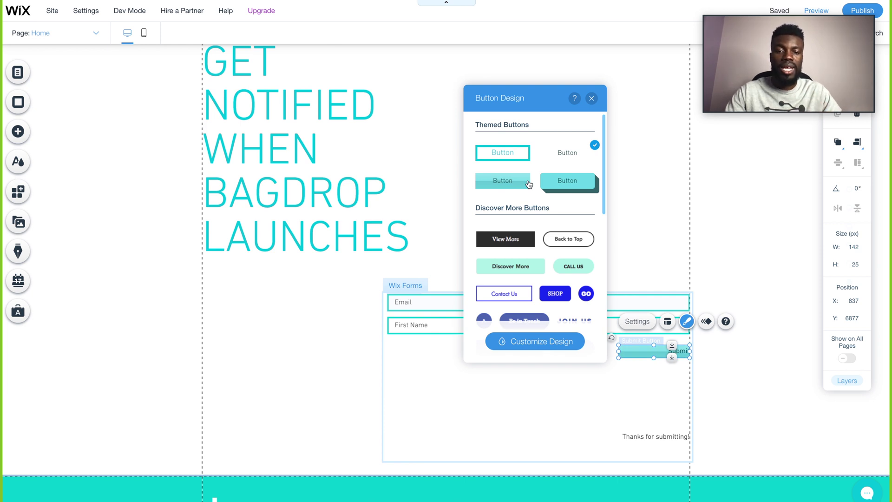
pyautogui.scroll(-2, 529, 183)
pyautogui.scroll(1, 532, 183)
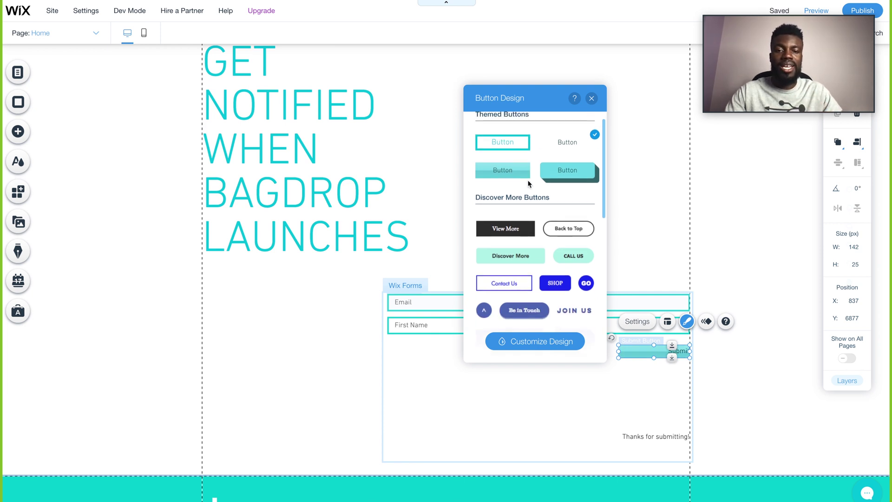
pyautogui.click(560, 174)
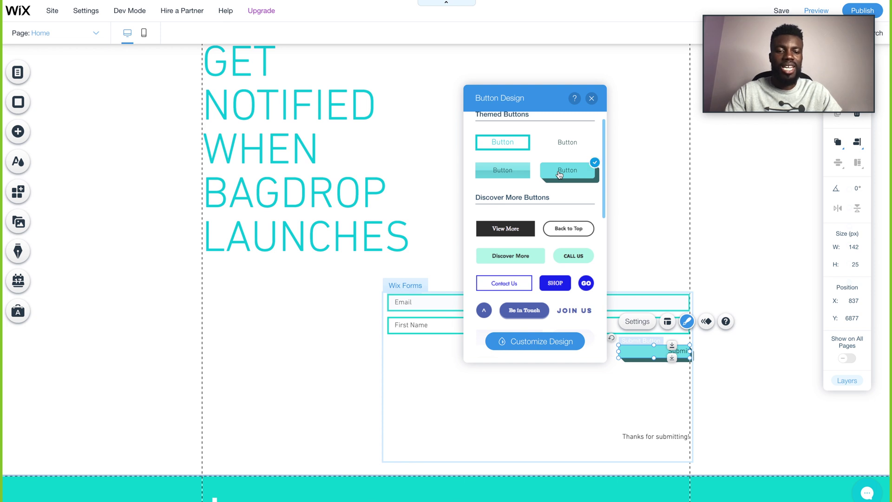
pyautogui.click(591, 98)
pyautogui.click(599, 415)
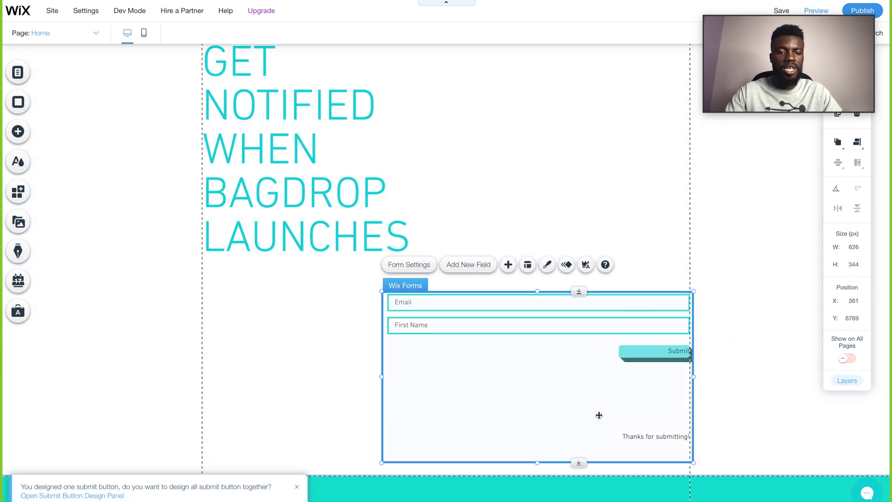
pyautogui.click(766, 423)
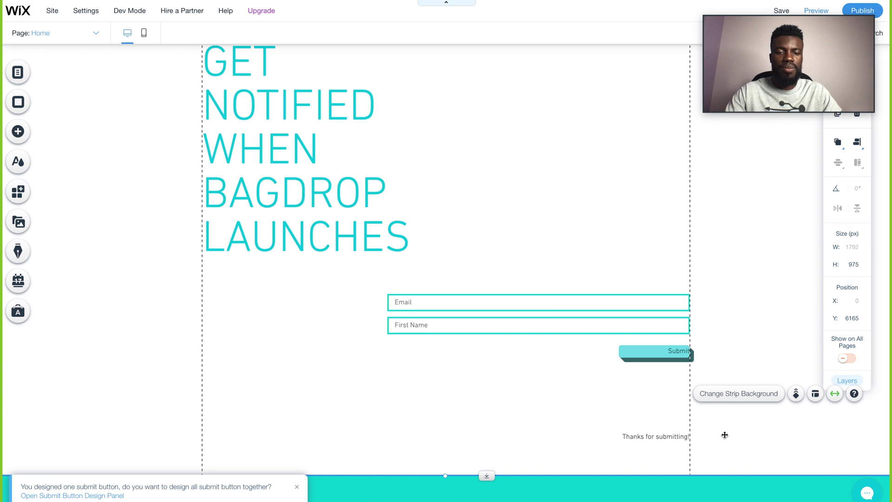
# Shift the Submit button slightly left to about X 826 so its dark edge lines up with the form fields.
pyautogui.click(654, 354)
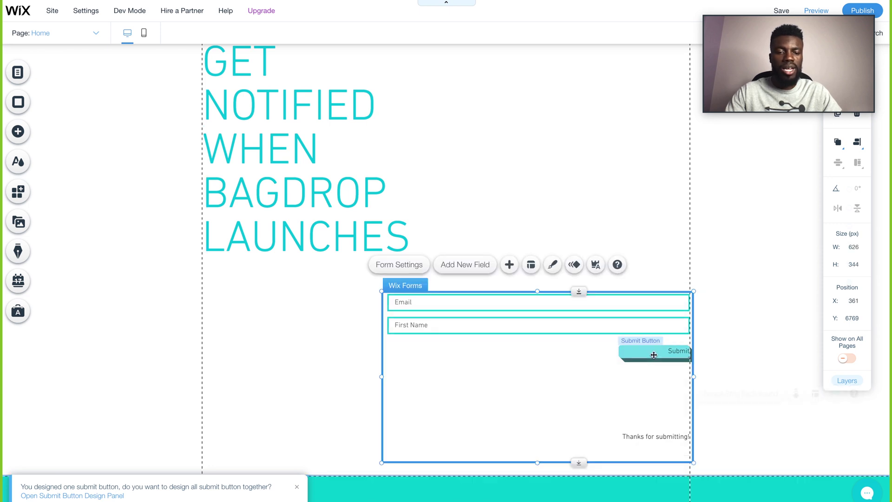
pyautogui.click(653, 355)
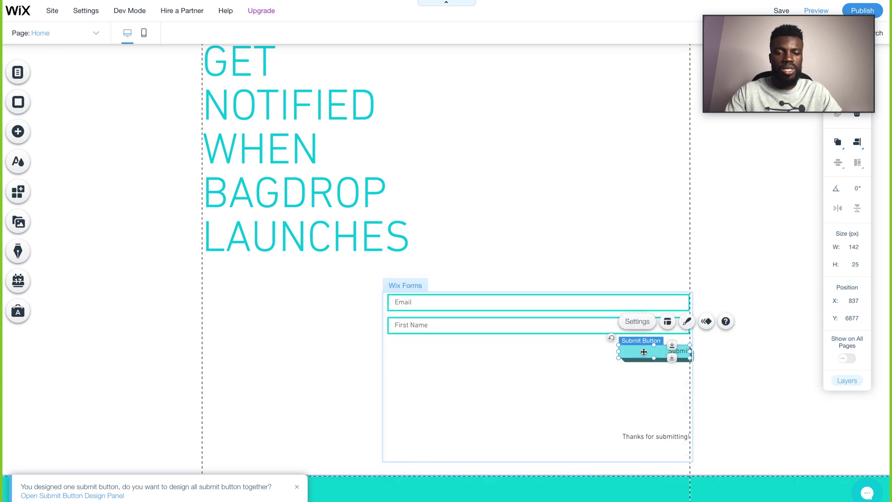
pyautogui.moveTo(643, 352); pyautogui.dragTo(637, 352)
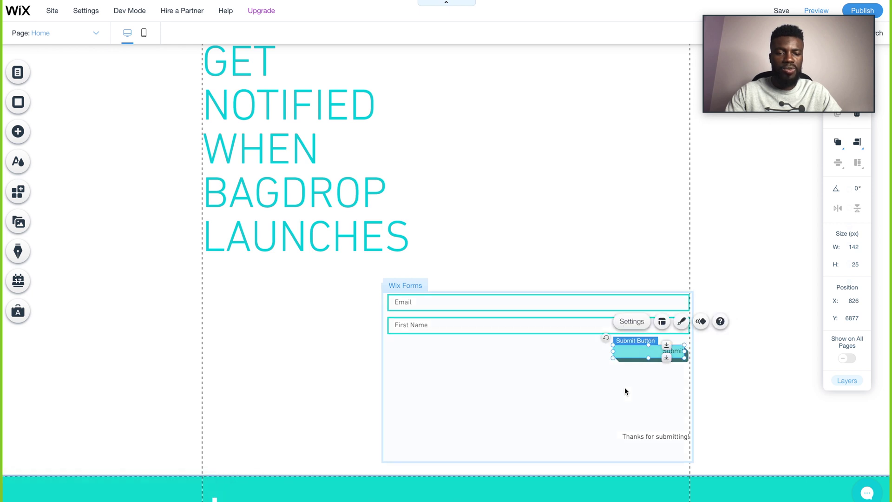
pyautogui.click(625, 388)
pyautogui.click(653, 353)
pyautogui.click(644, 393)
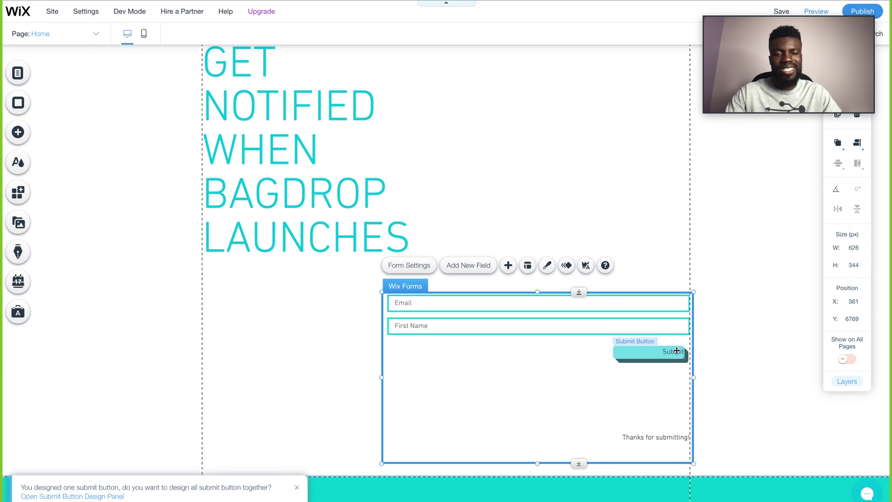
# Customize the Submit button's text design by raising its font size to 25 px.
pyautogui.click(673, 352)
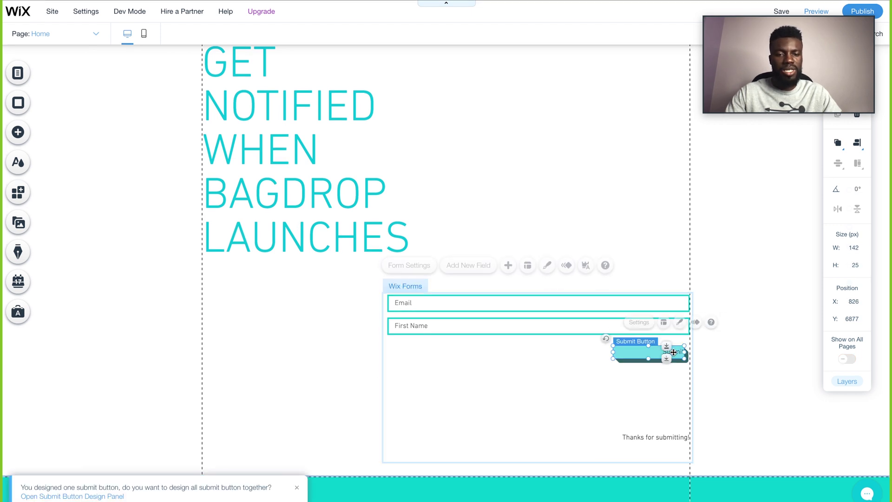
pyautogui.click(681, 322)
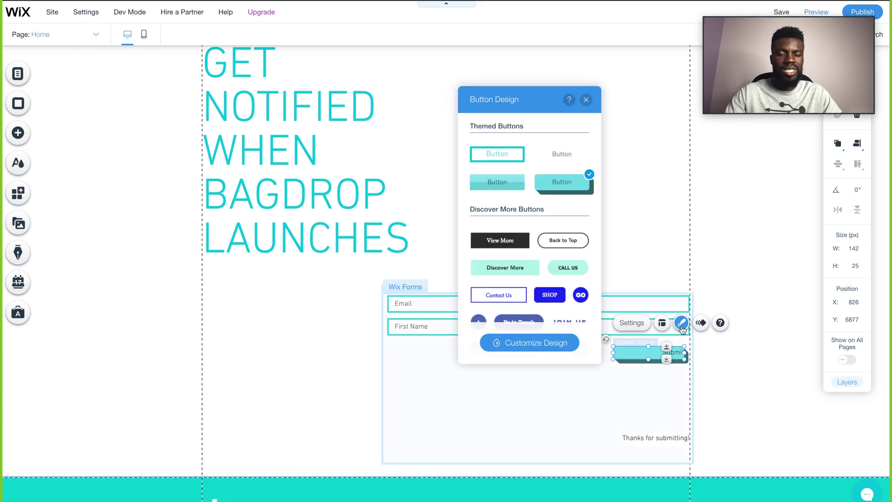
pyautogui.click(556, 347)
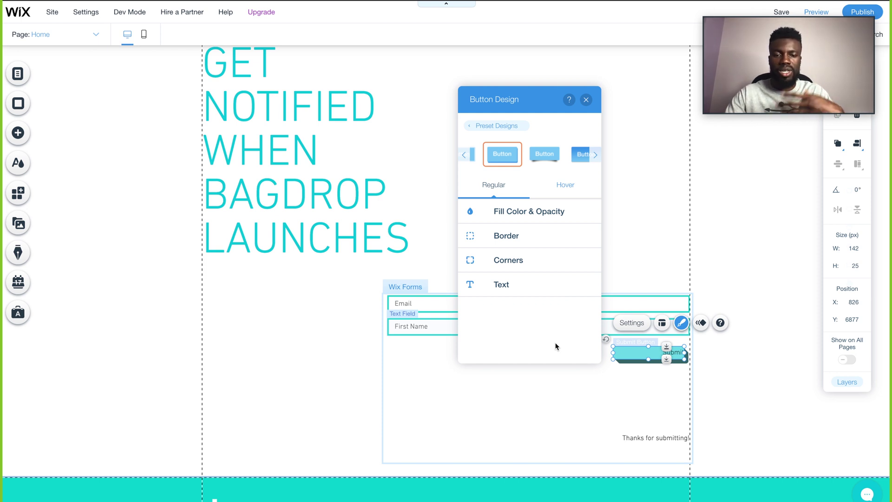
pyautogui.click(504, 285)
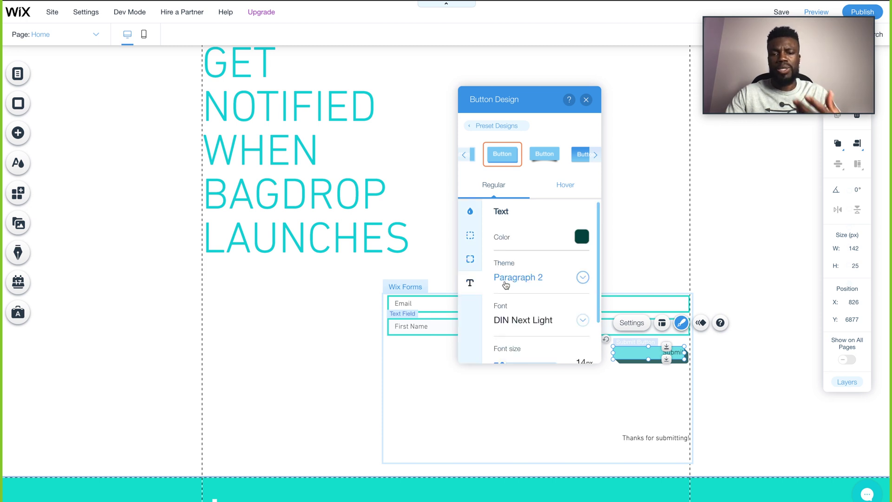
pyautogui.scroll(-2, 504, 281)
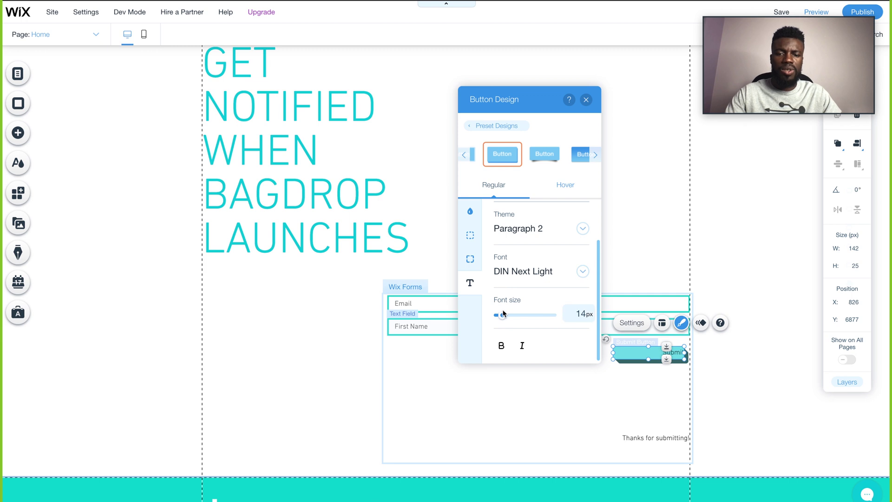
pyautogui.moveTo(504, 319); pyautogui.dragTo(505, 320)
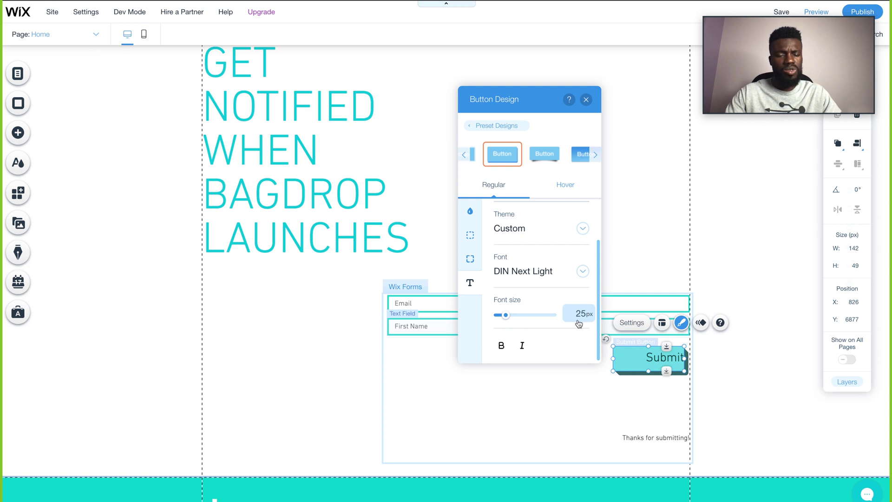
pyautogui.click(750, 393)
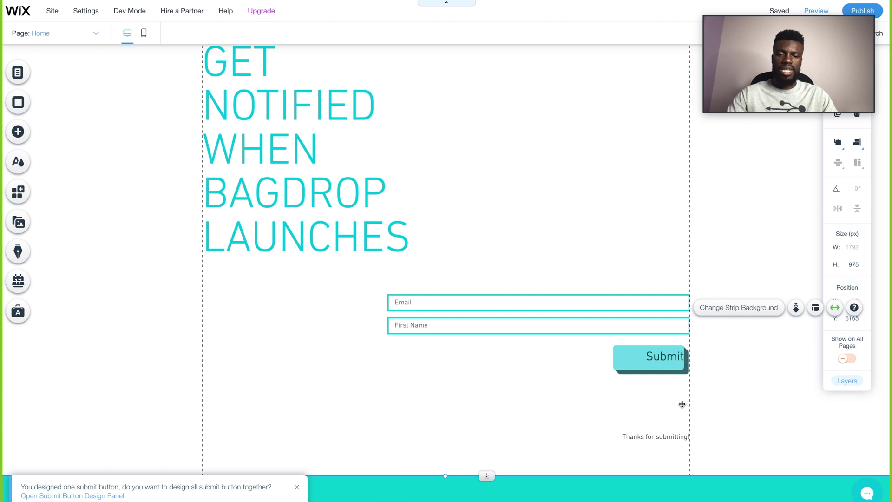
# Set the form's success message to "Thanks for submitting! You'll be the first to be notified when Bagdrop launches!".
pyautogui.click(661, 364)
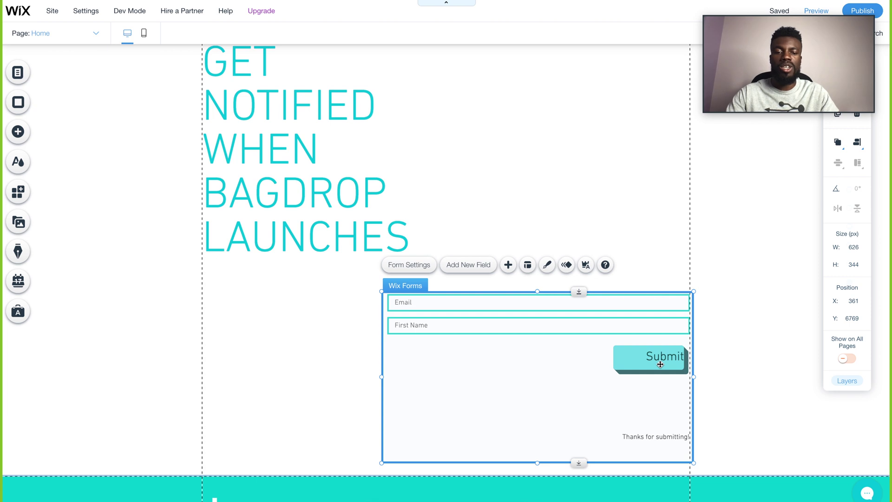
pyautogui.click(661, 365)
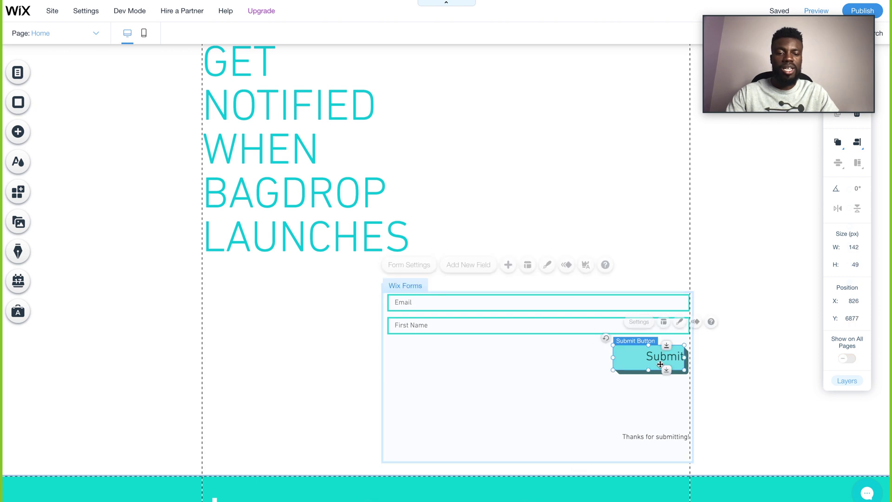
pyautogui.click(638, 325)
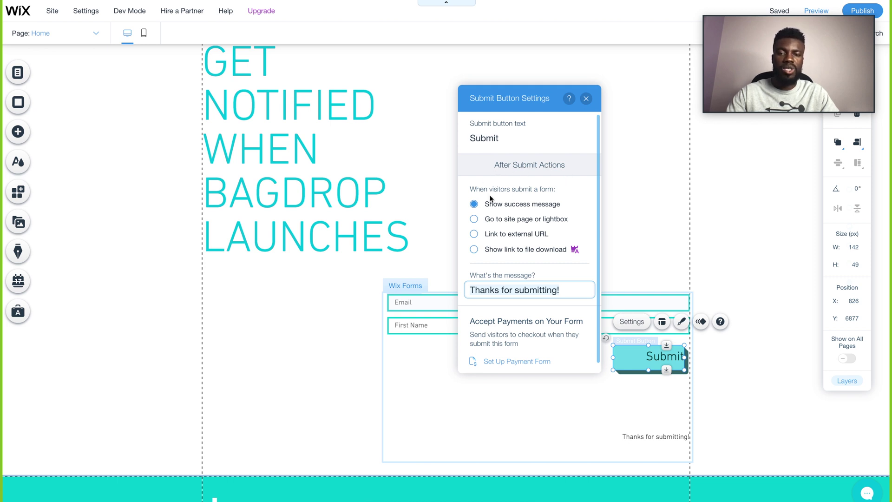
pyautogui.scroll(-1, 542, 190)
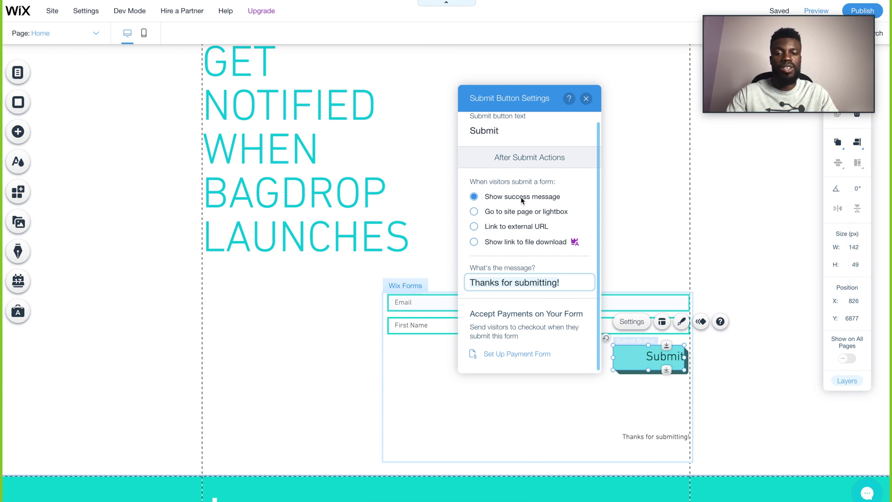
pyautogui.hotkey('ctrl', 'a')
pyautogui.hotkey('ctrl', 'v')
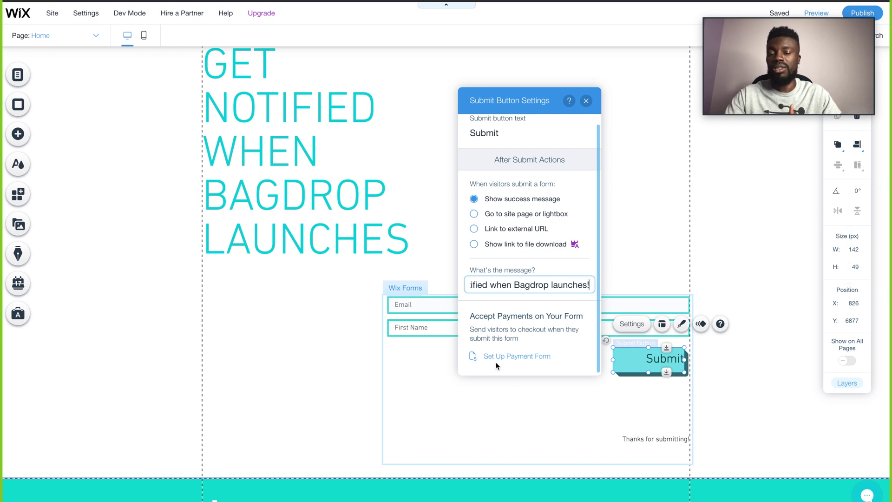
pyautogui.click(586, 101)
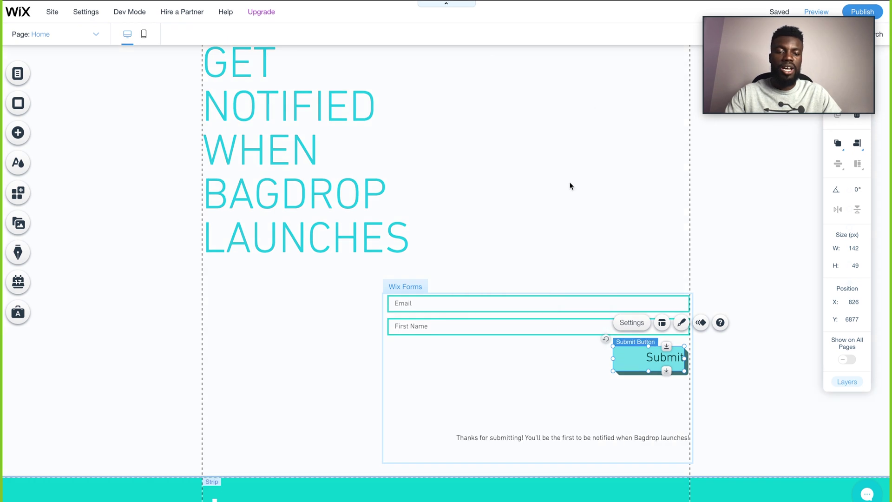
pyautogui.click(561, 391)
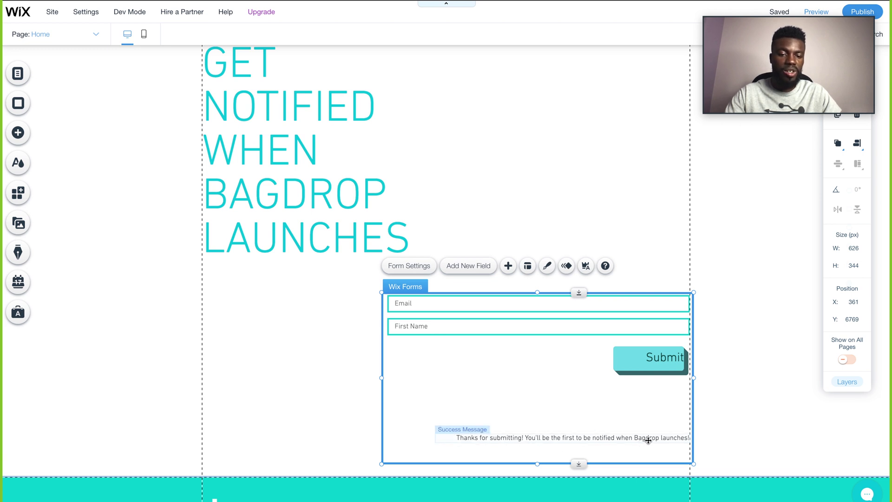
# Delete the turquoise footer strip containing the POLYSTAT logo and the LINKS, ABOUT and SOCIAL columns.
pyautogui.click(725, 405)
pyautogui.scroll(-5, 246, 344)
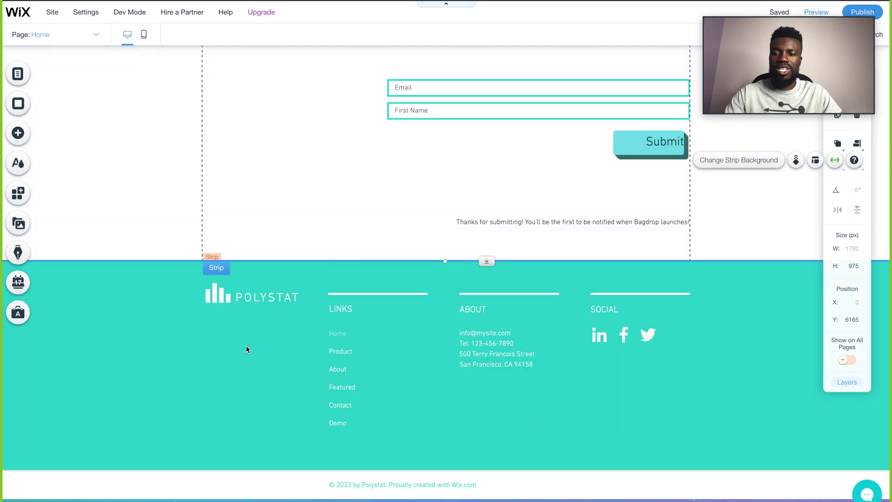
pyautogui.click(245, 351)
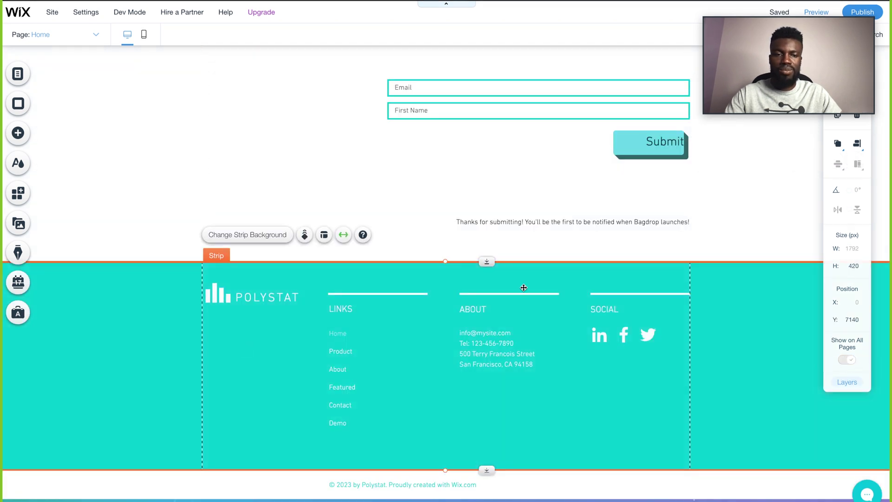
pyautogui.rightClick(716, 274)
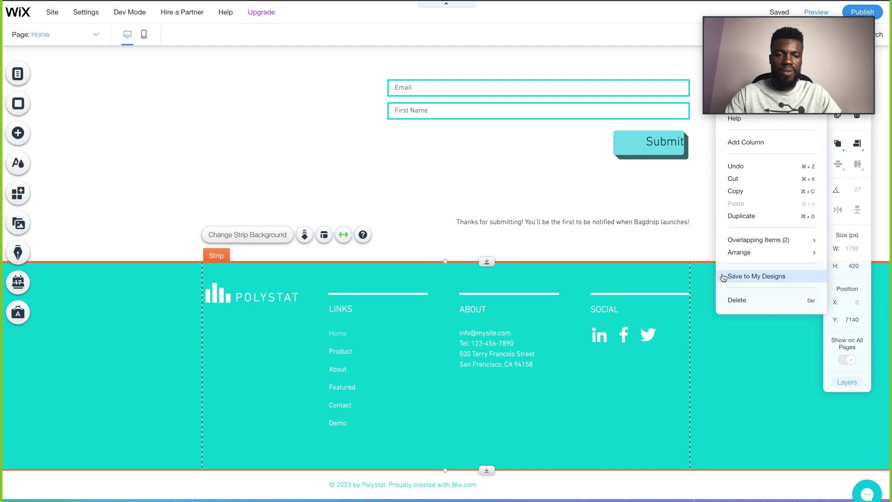
pyautogui.click(731, 300)
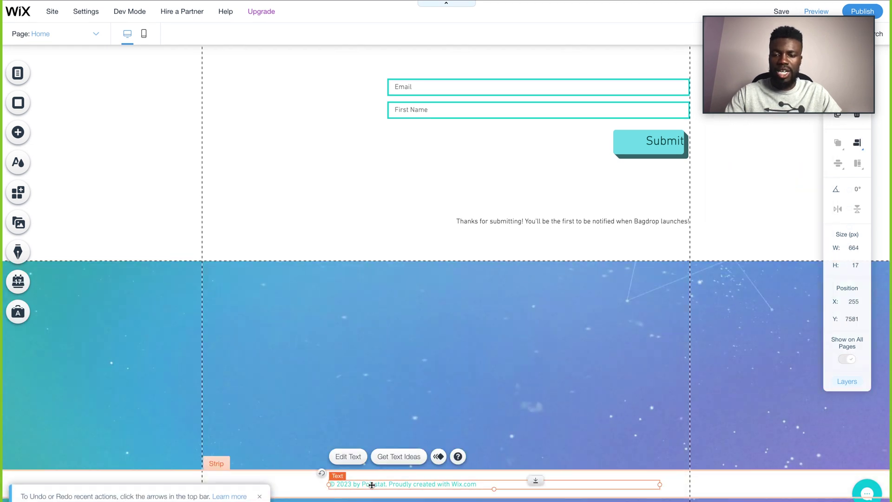
# Change the footer copyright line to "© 2021 by Bagdrop. Proudly created with Wix.com".
pyautogui.doubleClick(349, 484)
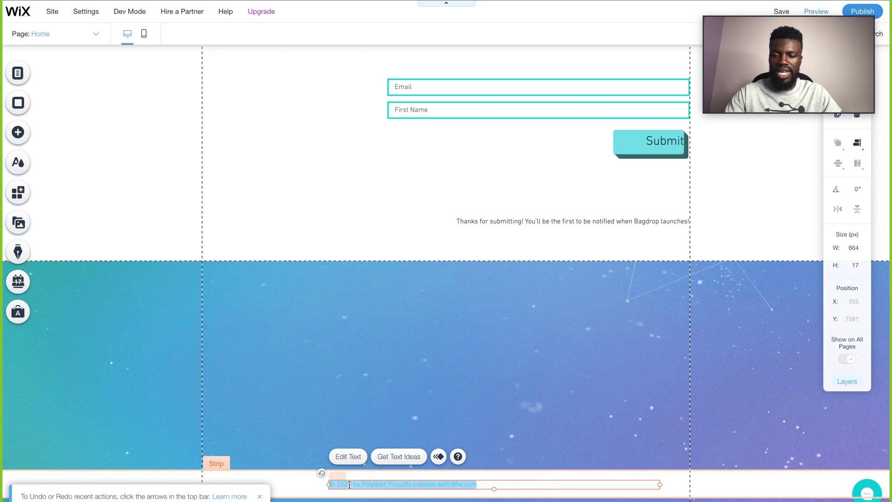
pyautogui.click(347, 484)
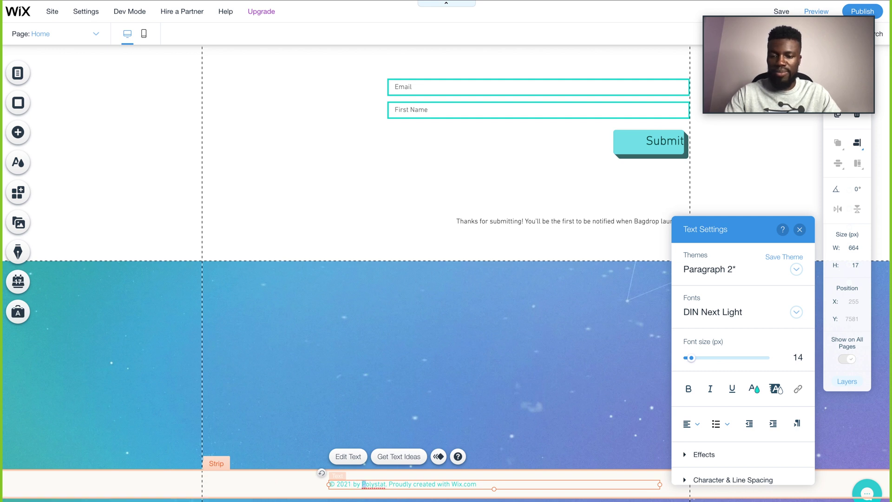
# Move the "Get notified when Bagdrop launches" strip up to Y 2173, directly below the How It Works section.
pyautogui.scroll(15, 562, 368)
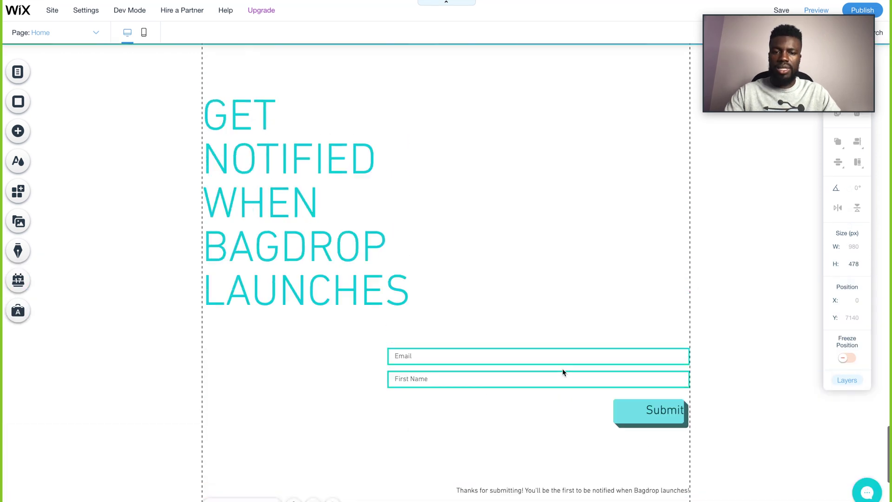
pyautogui.scroll(15, 562, 370)
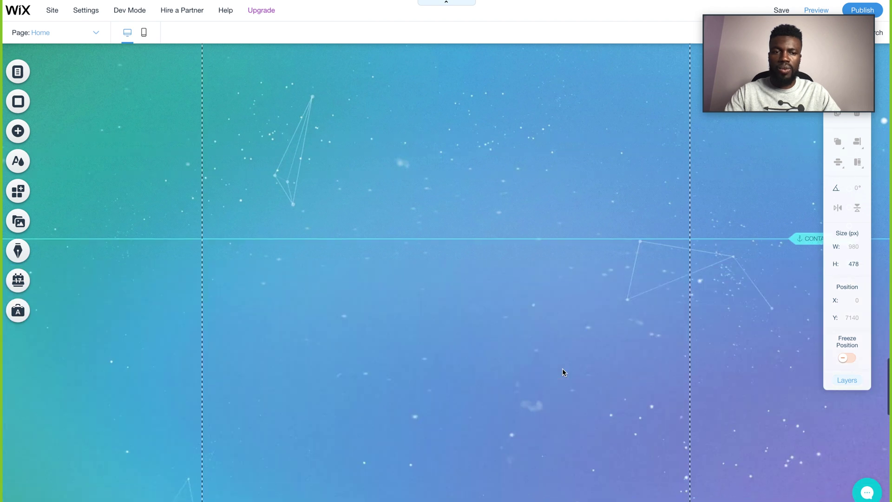
pyautogui.scroll(15, 562, 371)
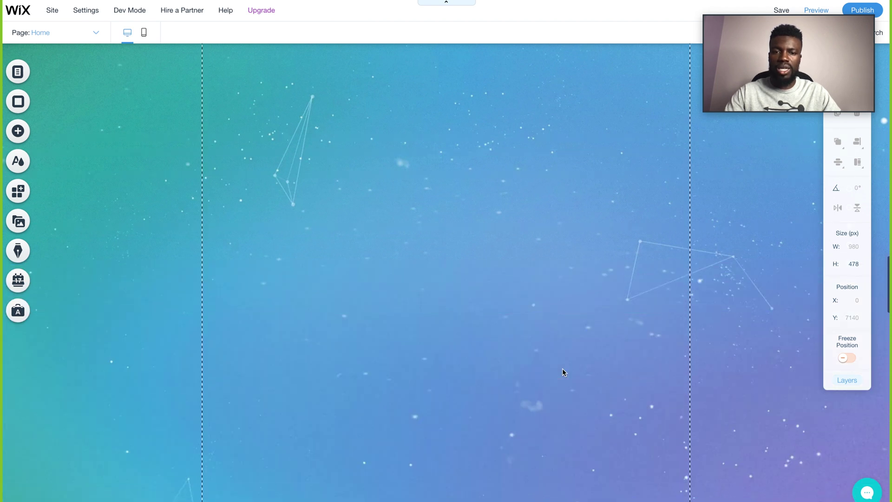
pyautogui.scroll(10, 562, 368)
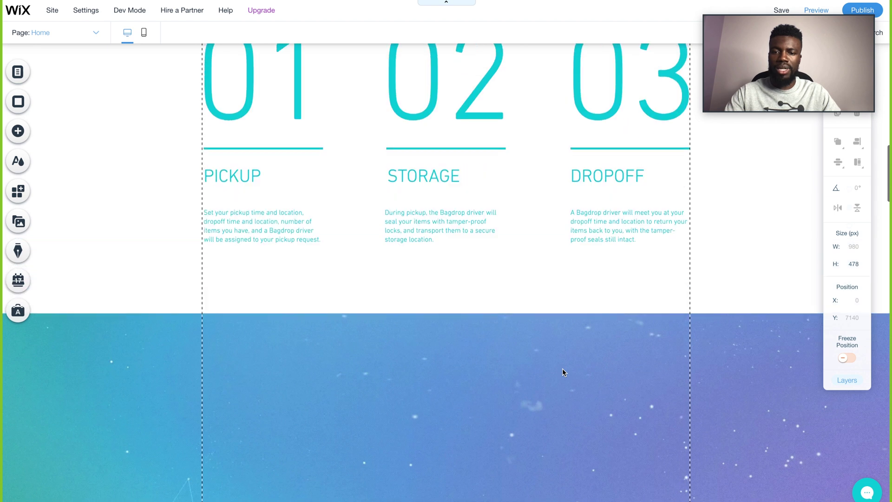
pyautogui.scroll(-12, 477, 310)
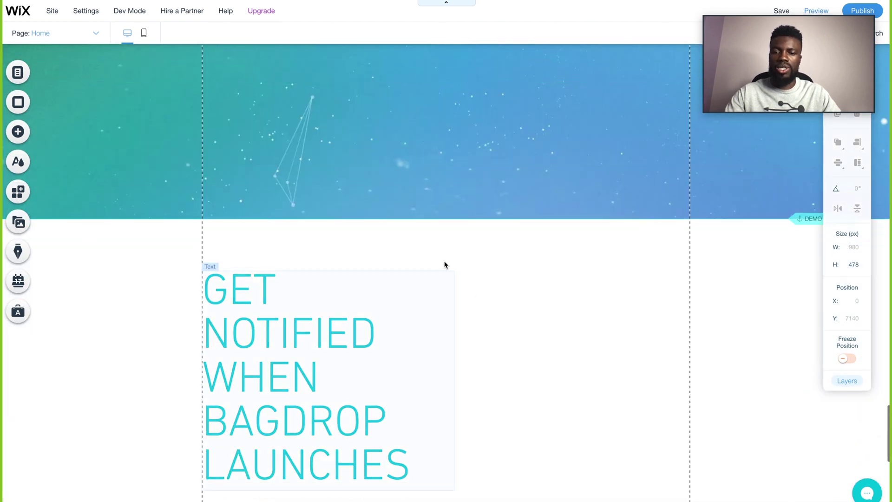
pyautogui.click(444, 261)
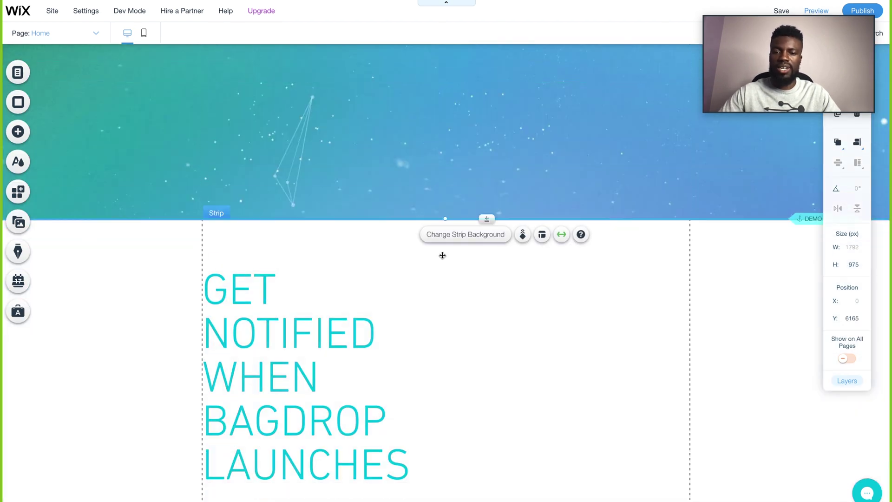
pyautogui.moveTo(441, 247); pyautogui.dragTo(445, 148)
pyautogui.scroll(5, 444, 147)
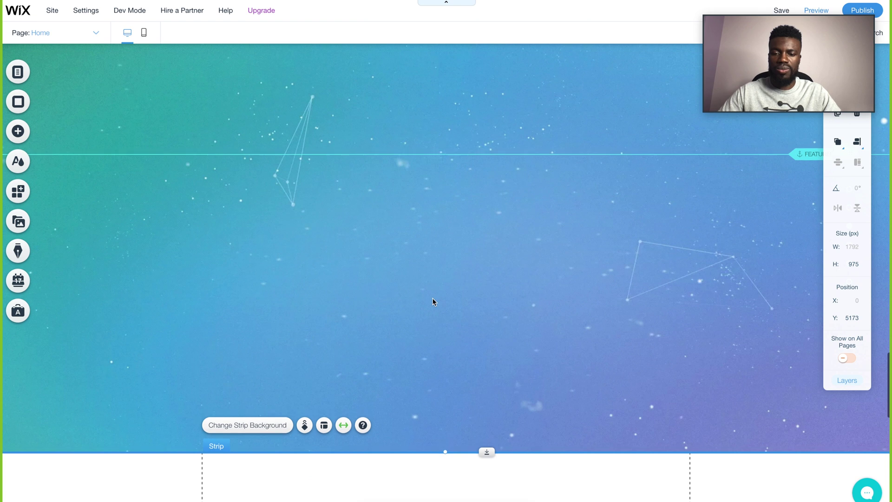
pyautogui.click(735, 261)
pyautogui.click(780, 385)
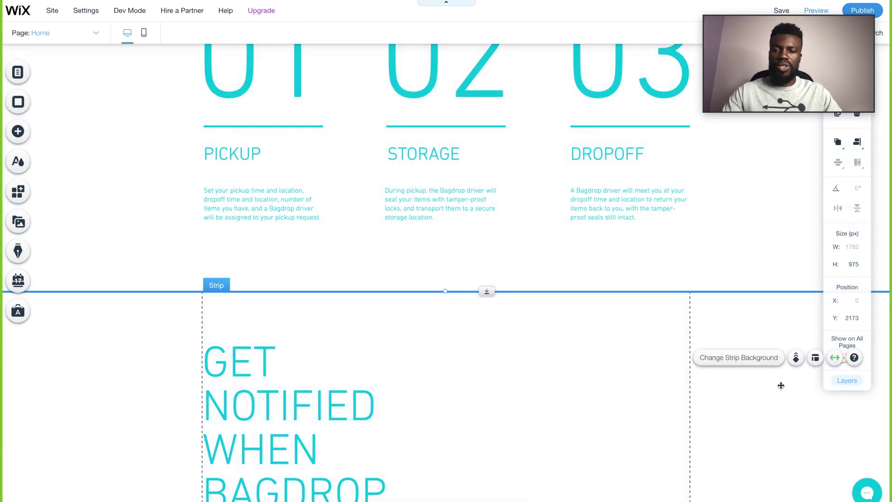
# Remove the Product, About, Featured and Contact items from the header's site menu, keeping Home and Demo.
pyautogui.scroll(-1, 781, 385)
pyautogui.scroll(-7, 781, 385)
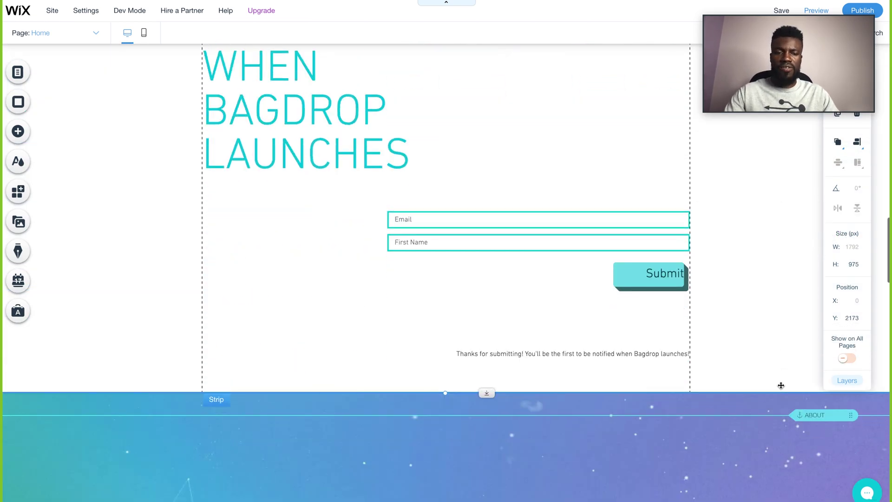
pyautogui.scroll(-3, 781, 388)
pyautogui.scroll(-5, 779, 384)
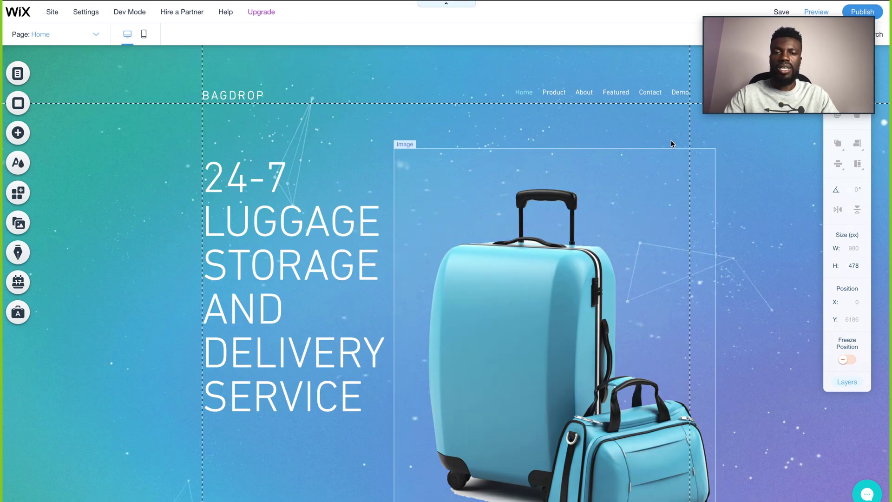
pyautogui.click(616, 92)
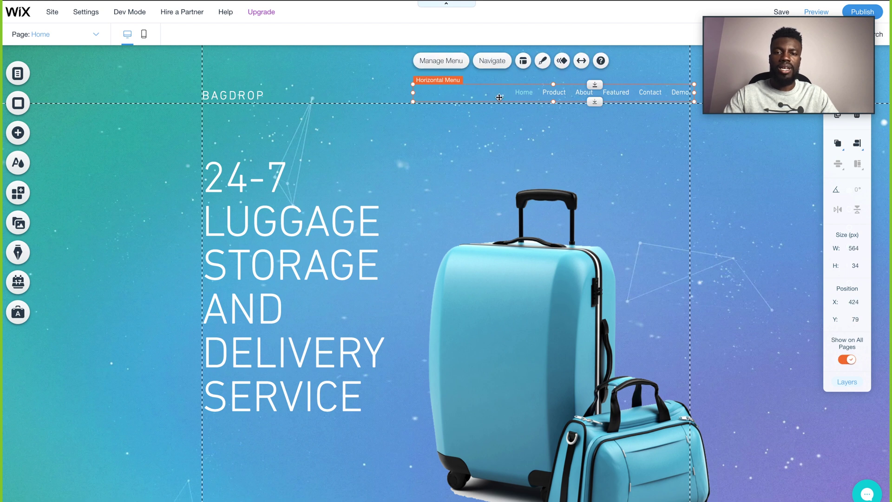
pyautogui.click(441, 61)
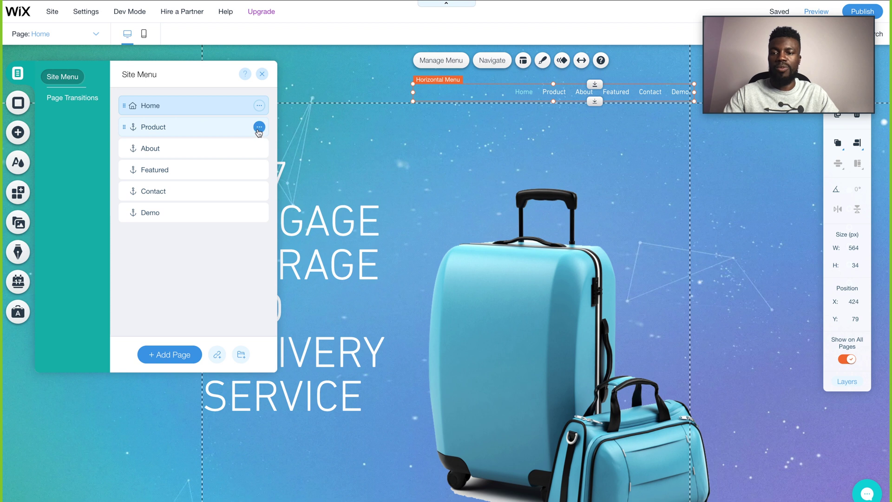
pyautogui.click(259, 128)
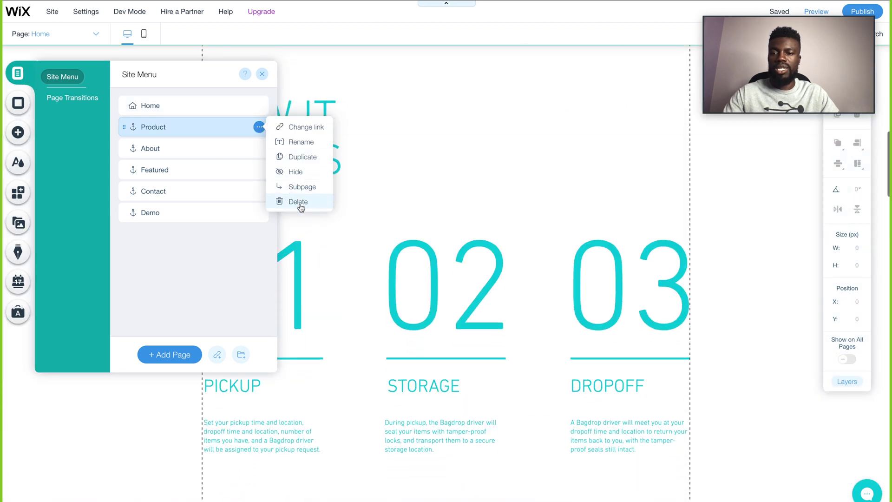
pyautogui.click(297, 201)
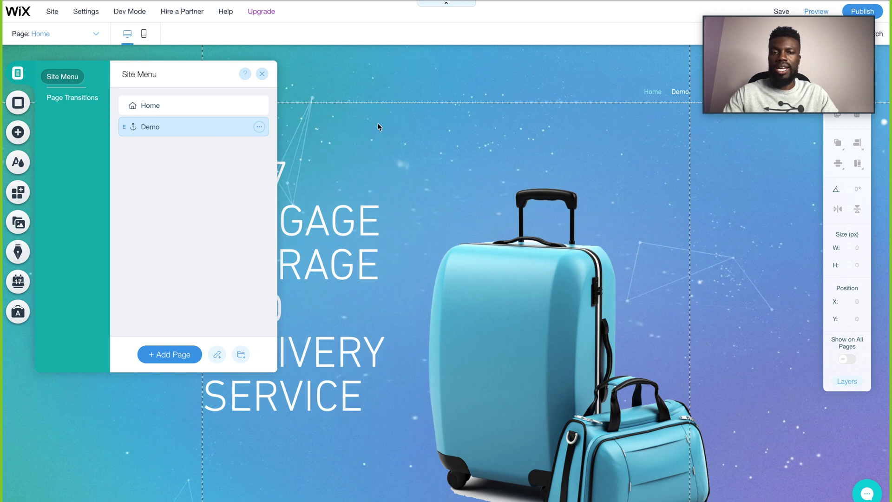
# Rename the Demo item in the site menu as "Contact".
pyautogui.doubleClick(149, 126)
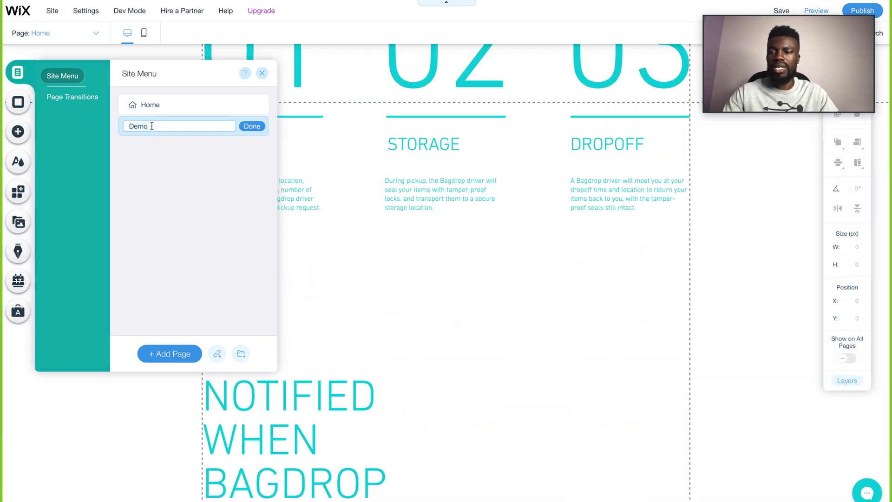
pyautogui.write('cont')
pyautogui.press('BackSpace')
pyautogui.press('BackSpace')
pyautogui.press('BackSpace')
pyautogui.write('Cont')
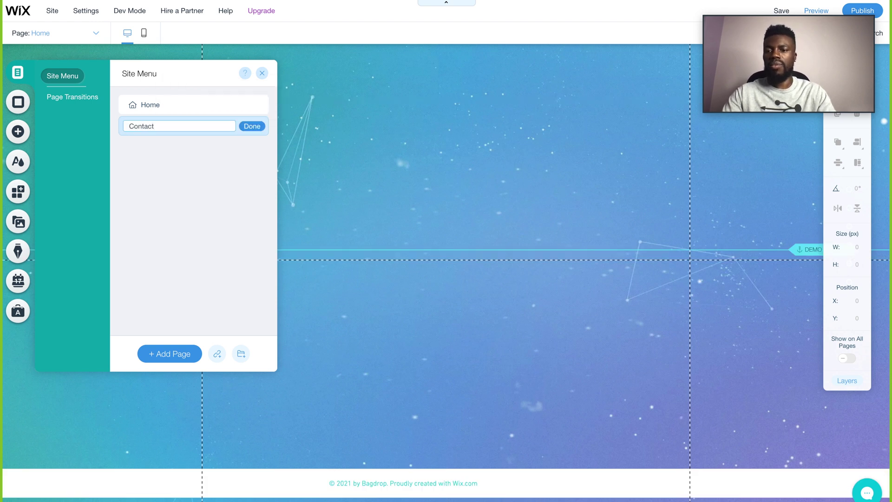
pyautogui.write('act')
pyautogui.press('Return')
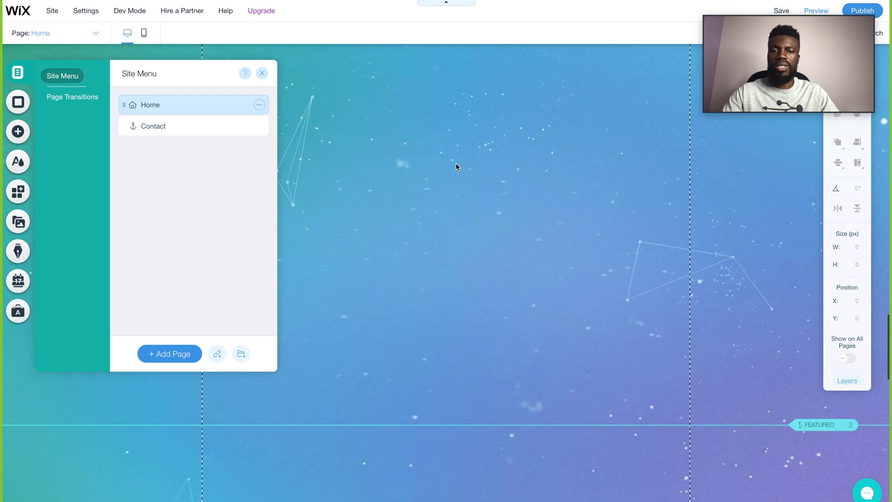
# Delete the About anchor just below the notification form strip.
pyautogui.scroll(15, 456, 163)
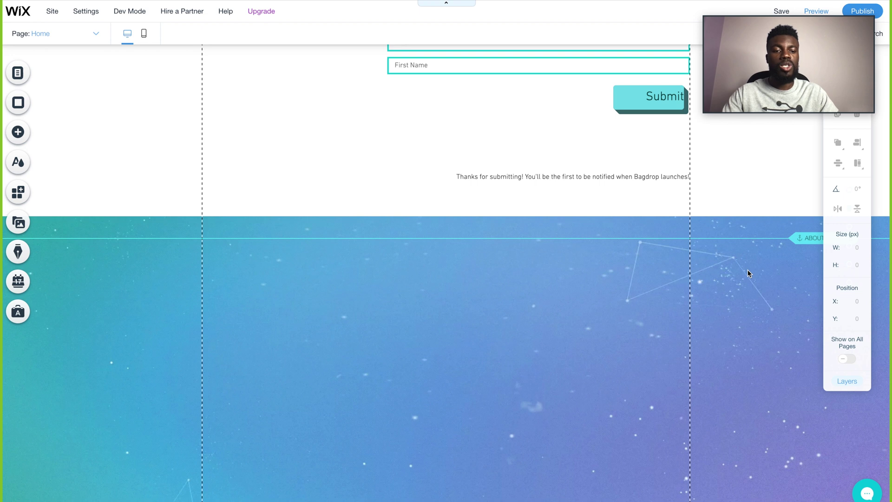
pyautogui.rightClick(798, 240)
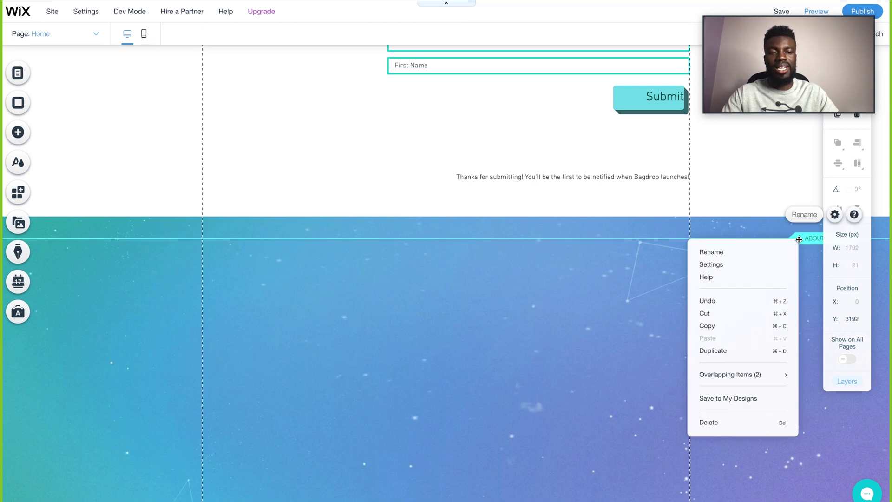
pyautogui.click(724, 422)
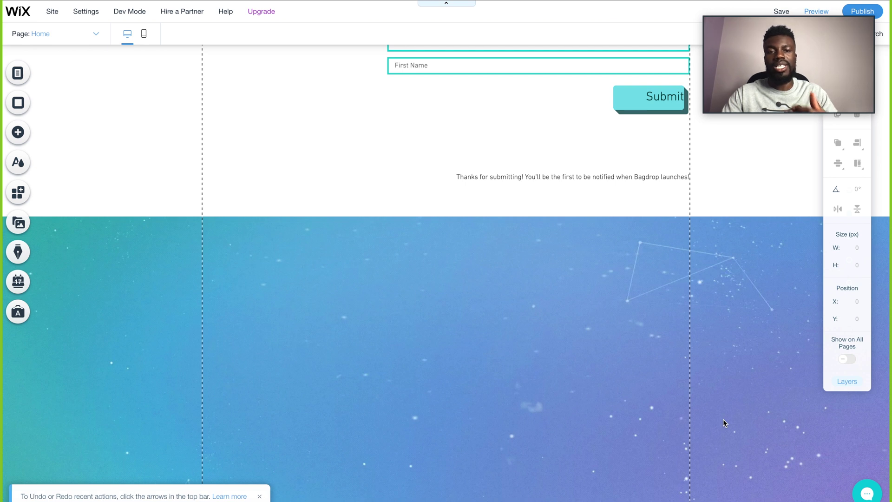
# Delete the Featured anchor from the empty page area and raise the footer to Y 3148, directly beneath the notification form.
pyautogui.scroll(-4, 723, 423)
pyautogui.scroll(-7, 723, 422)
pyautogui.scroll(1, 723, 422)
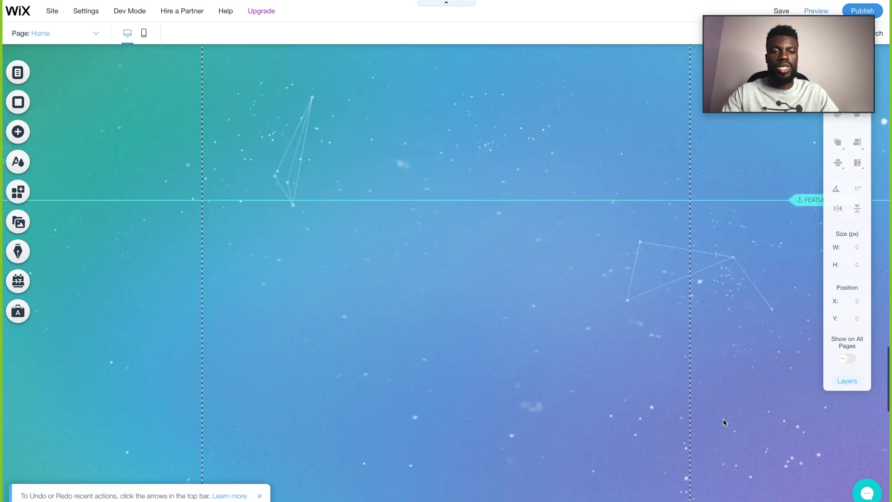
pyautogui.click(802, 204)
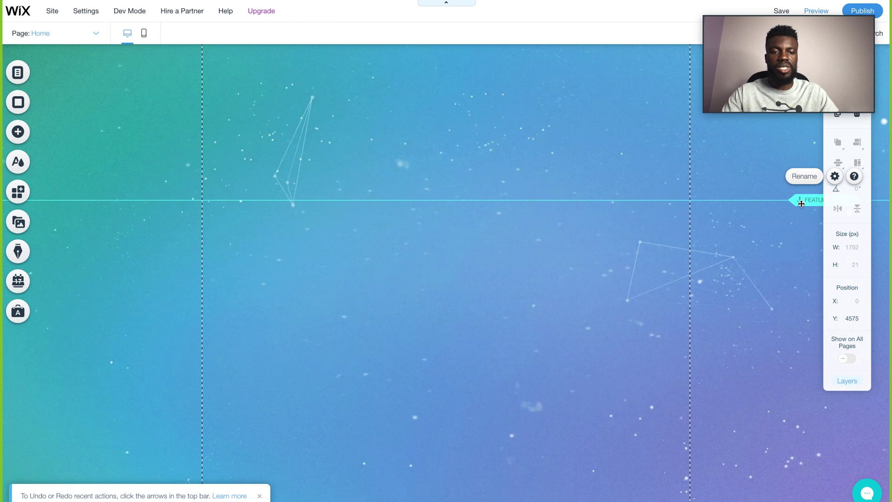
pyautogui.rightClick(802, 204)
pyautogui.click(744, 362)
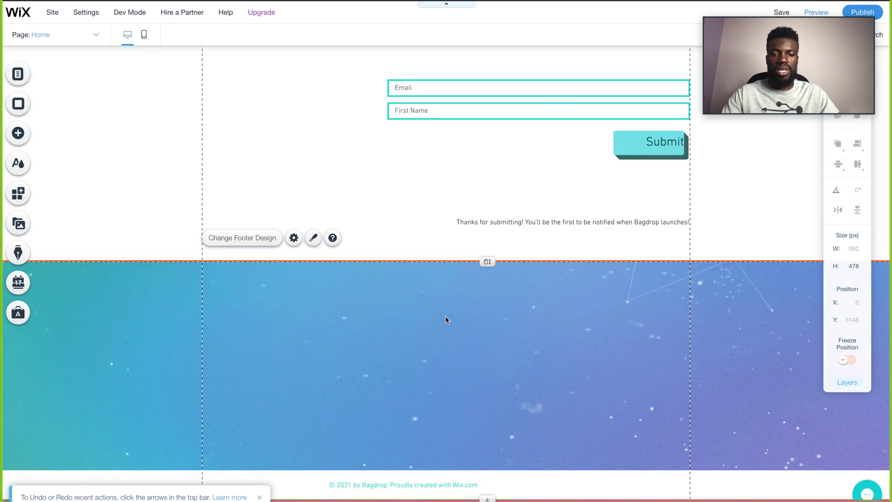
# Preview the landing page and review the hero, How It Works and notification form sections for layout and colors.
pyautogui.scroll(15, 521, 357)
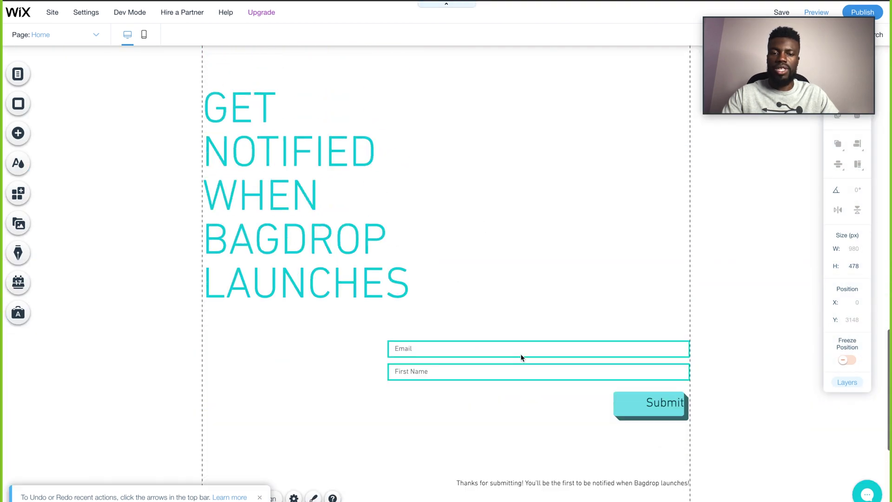
pyautogui.scroll(15, 520, 357)
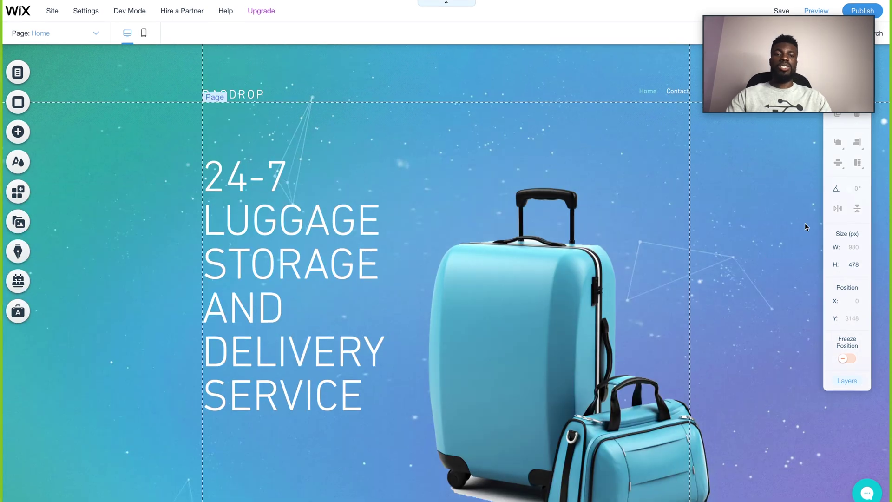
pyautogui.scroll(-4, 780, 315)
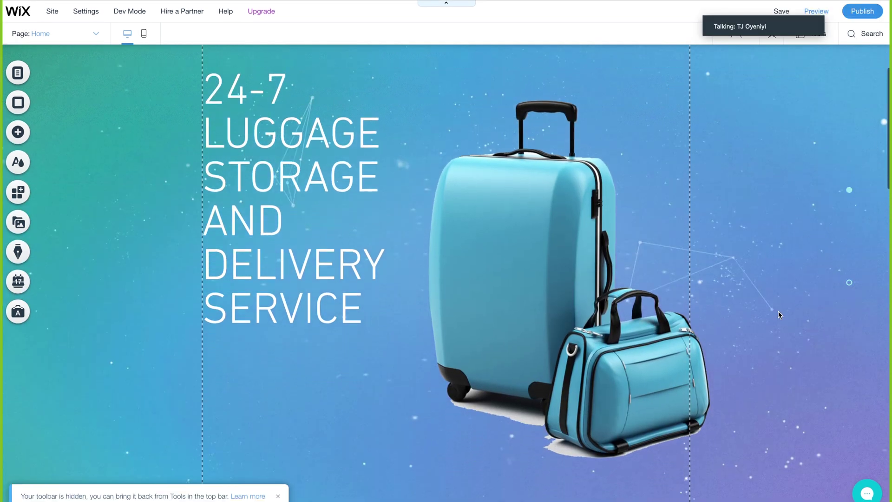
pyautogui.scroll(-3, 779, 316)
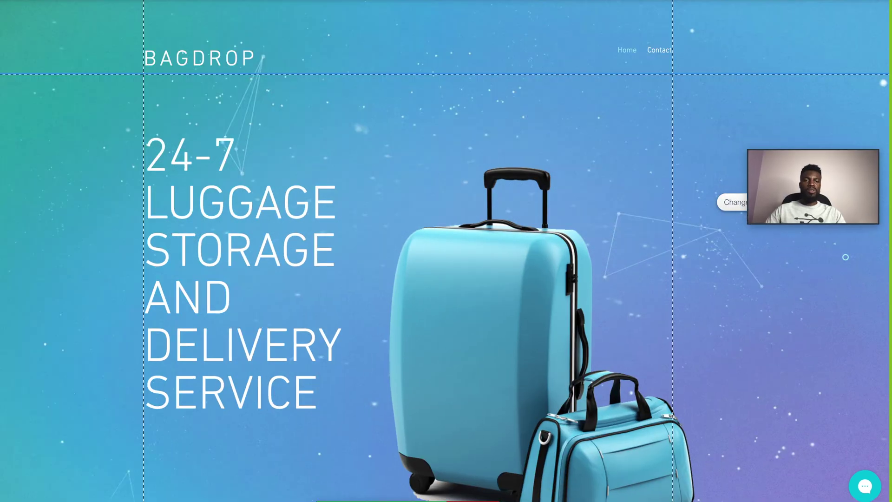
pyautogui.click(811, 4)
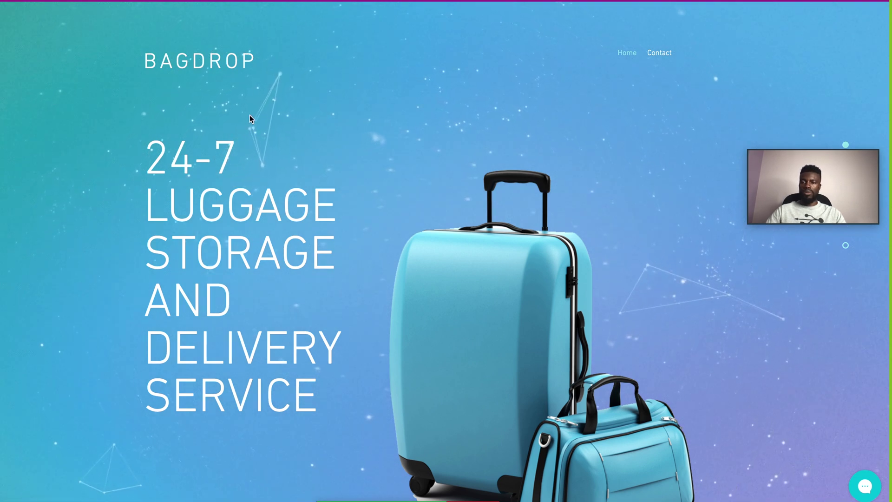
pyautogui.scroll(-7, 660, 346)
pyautogui.scroll(-5, 660, 346)
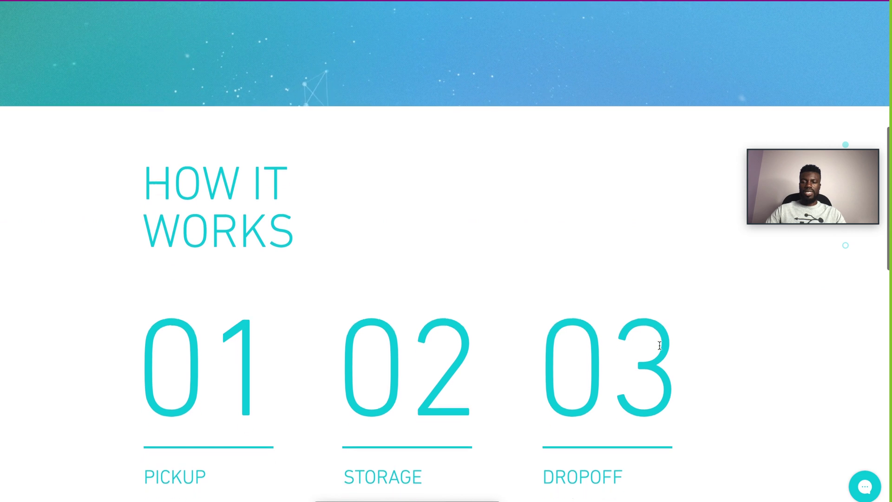
pyautogui.scroll(-8, 408, 312)
pyautogui.scroll(4, 408, 309)
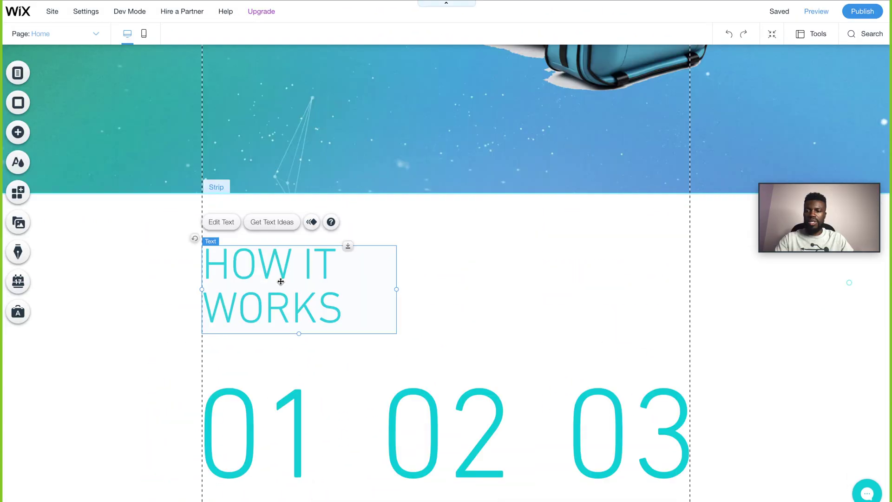
# Recolor the "HOW IT WORKS" heading text to the dark blue site color #3F6097.
pyautogui.doubleClick(280, 281)
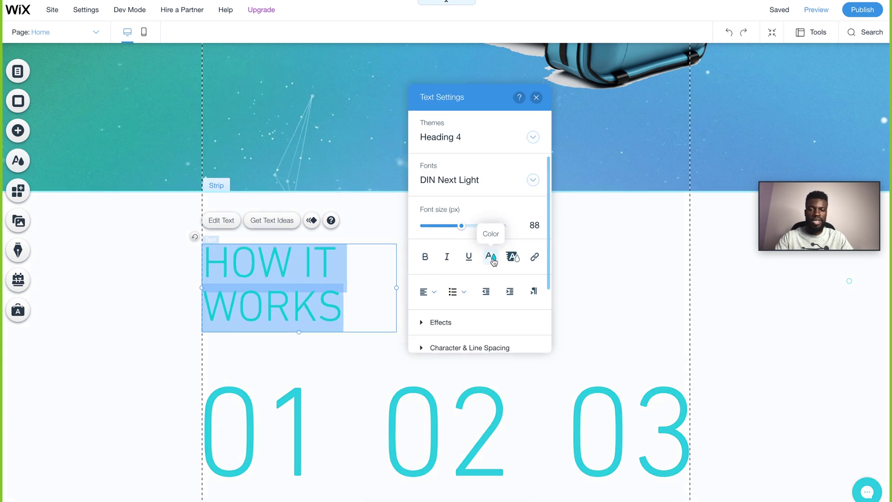
pyautogui.click(492, 257)
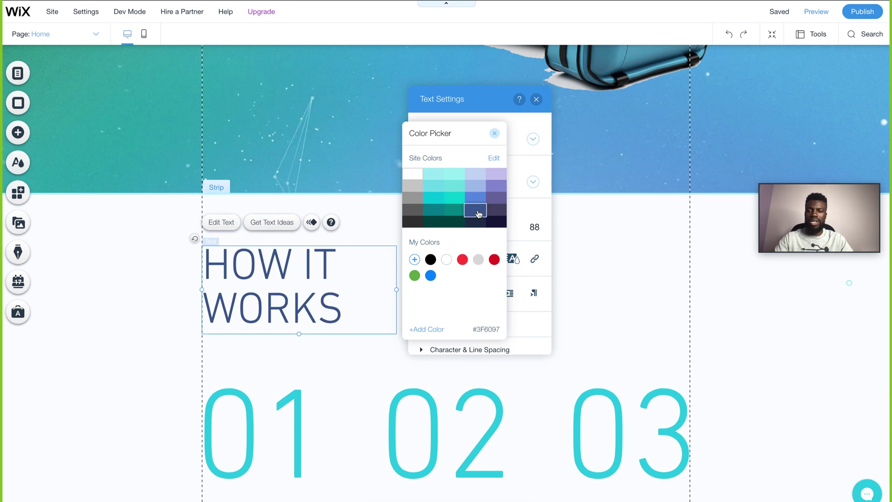
pyautogui.click(479, 213)
pyautogui.click(614, 292)
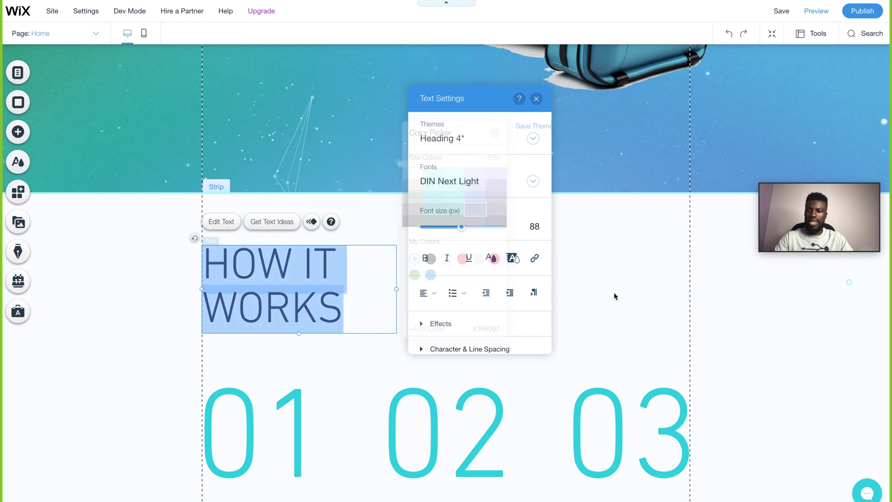
# Recolor the "01" number in the How It Works section to the dark blue site color #3F6097.
pyautogui.scroll(-3, 538, 228)
pyautogui.scroll(-1, 539, 227)
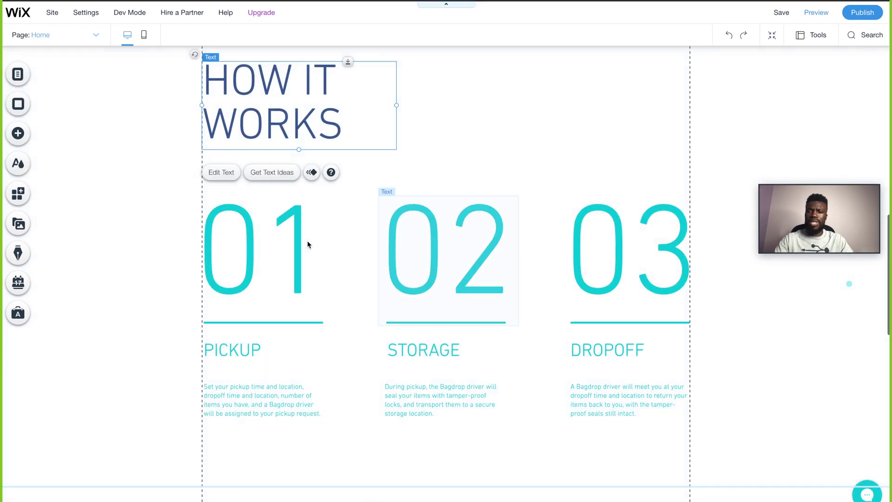
pyautogui.doubleClick(269, 250)
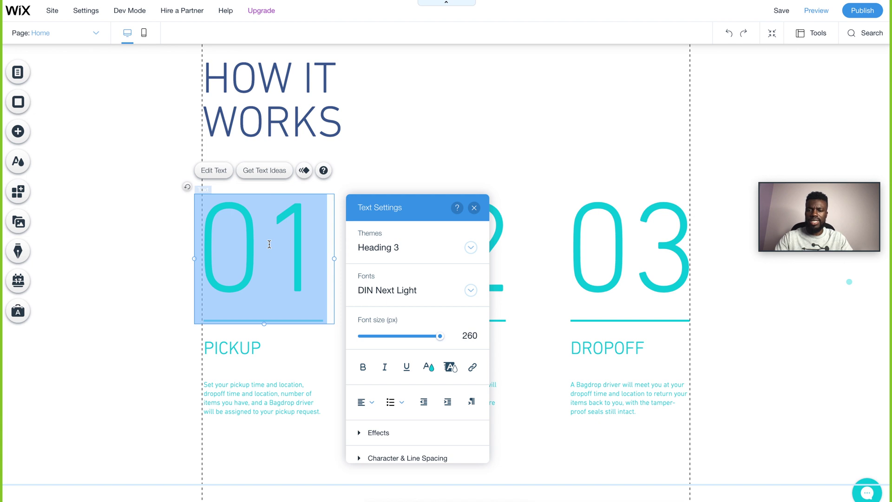
pyautogui.click(428, 367)
pyautogui.click(433, 331)
pyautogui.click(418, 321)
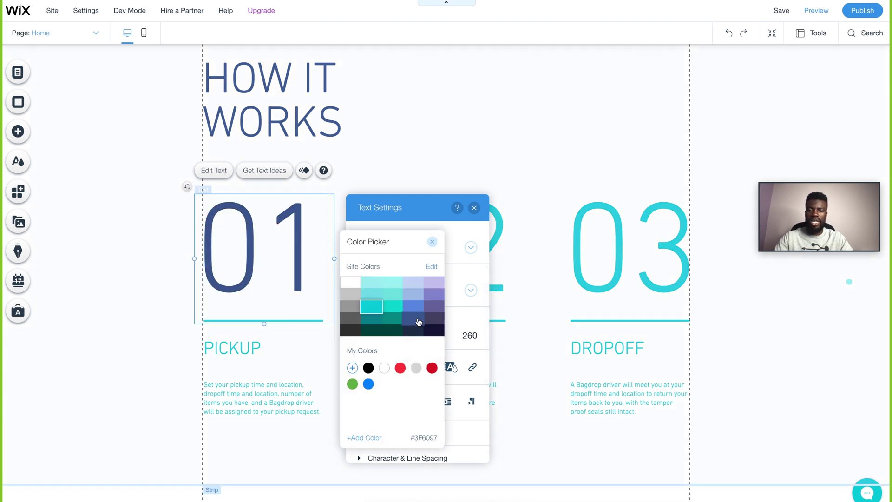
pyautogui.click(475, 210)
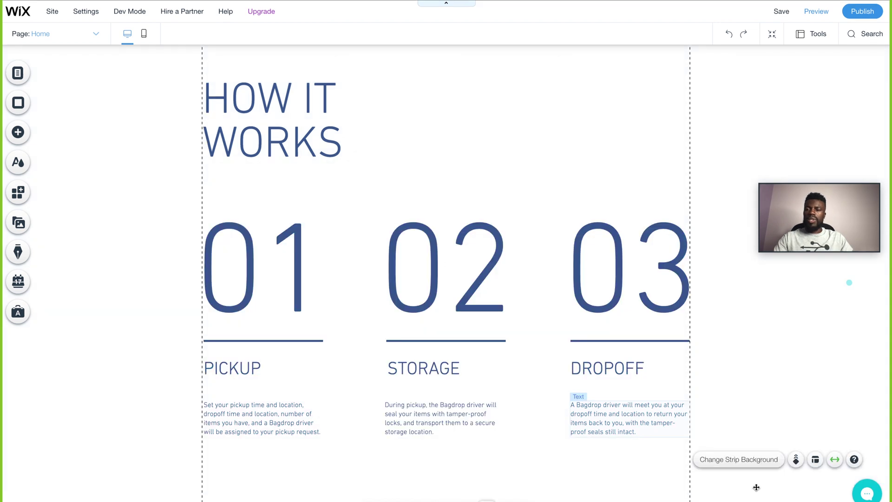
# Recolor the "GET NOTIFIED WHEN BAGDROP LAUNCHES" heading to the same dark blue site color as the How It Works text.
pyautogui.scroll(3, 757, 483)
pyautogui.scroll(-10, 756, 487)
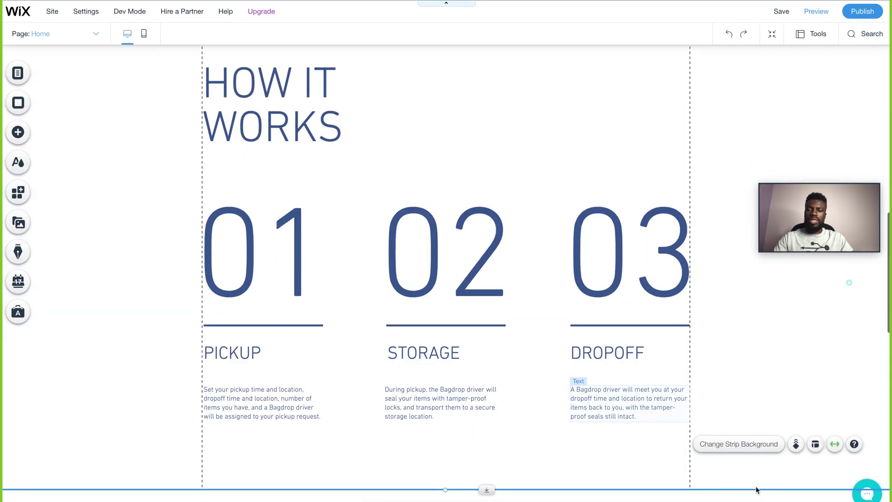
pyautogui.scroll(-3, 756, 490)
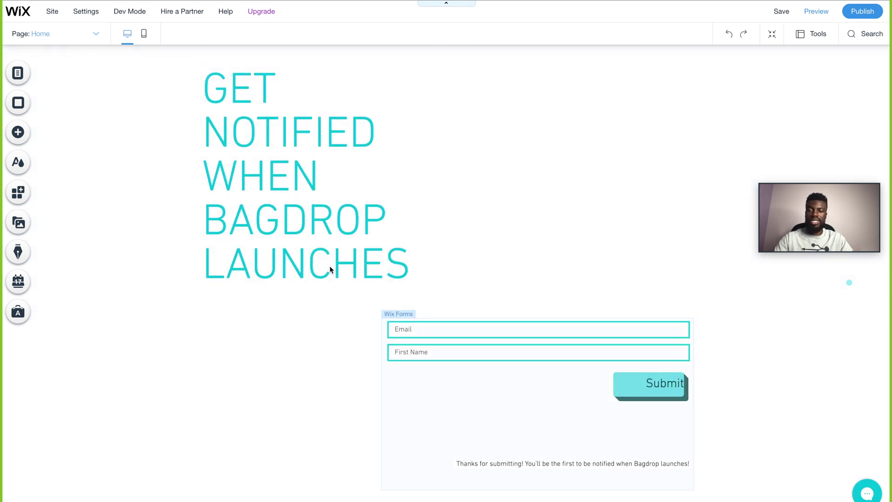
pyautogui.doubleClick(262, 142)
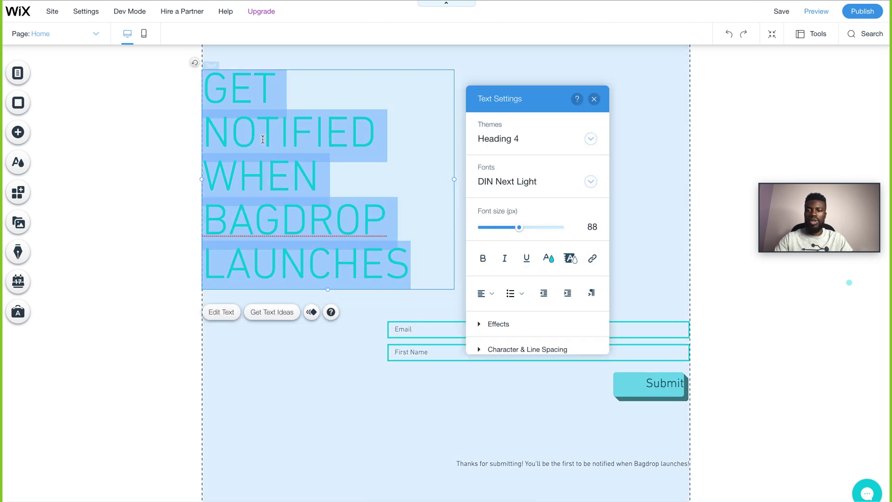
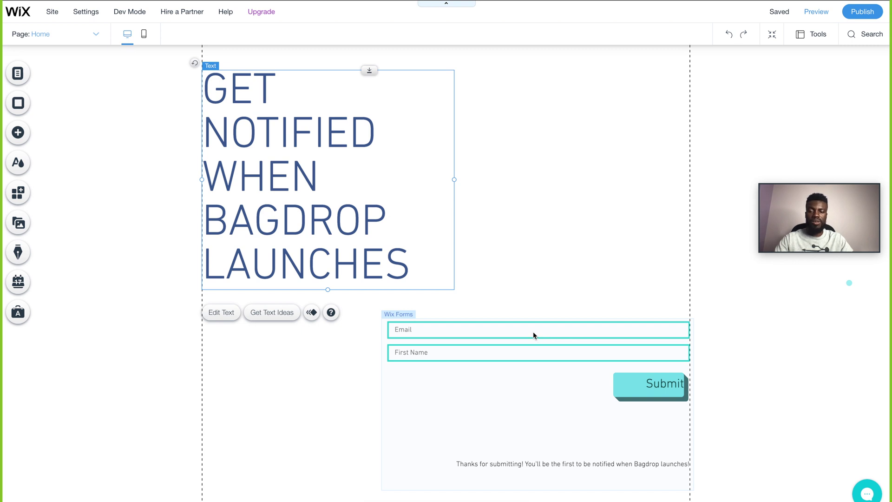
# Recolor the borders of the notification form's Email and First Name fields to the dark blue site color.
pyautogui.click(533, 331)
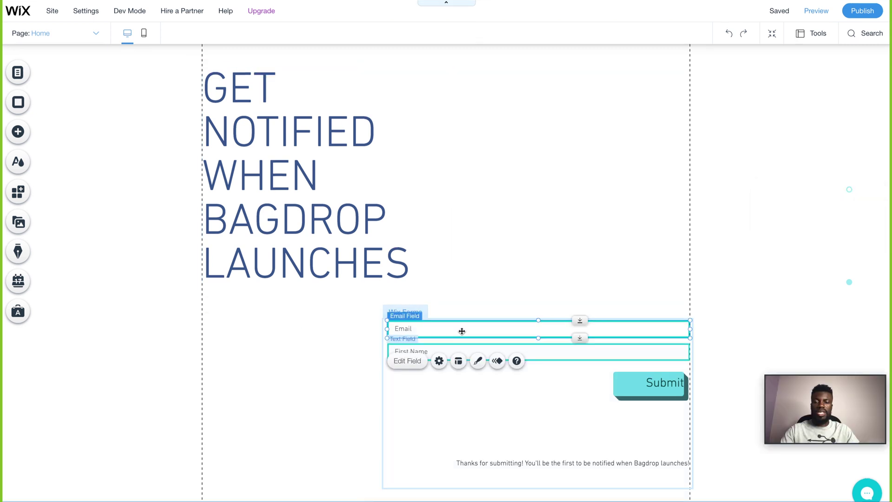
pyautogui.click(478, 361)
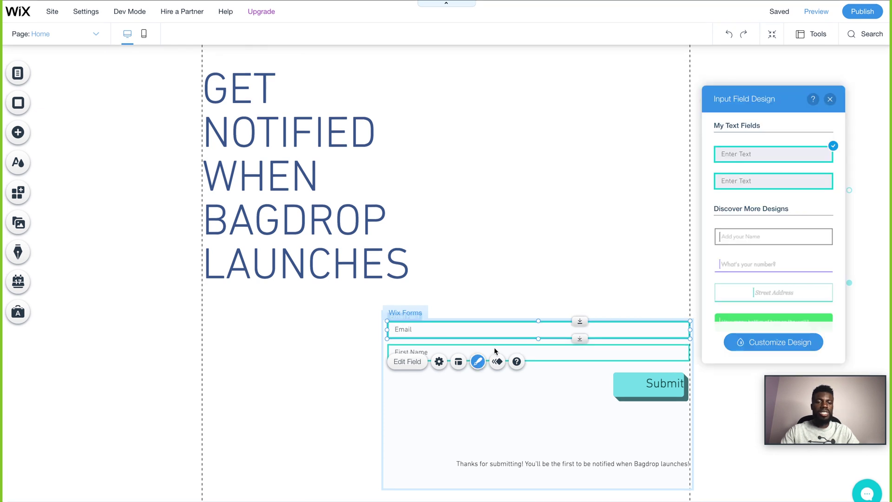
pyautogui.click(781, 343)
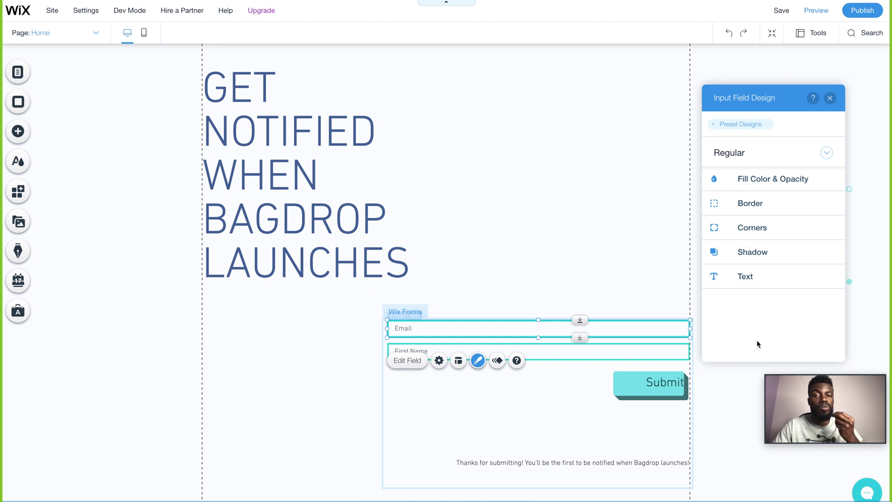
pyautogui.click(757, 205)
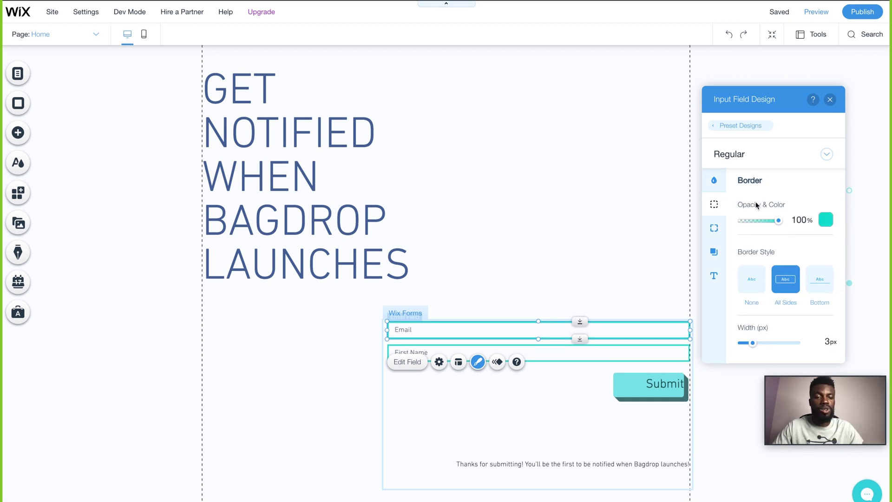
pyautogui.click(826, 220)
pyautogui.click(862, 310)
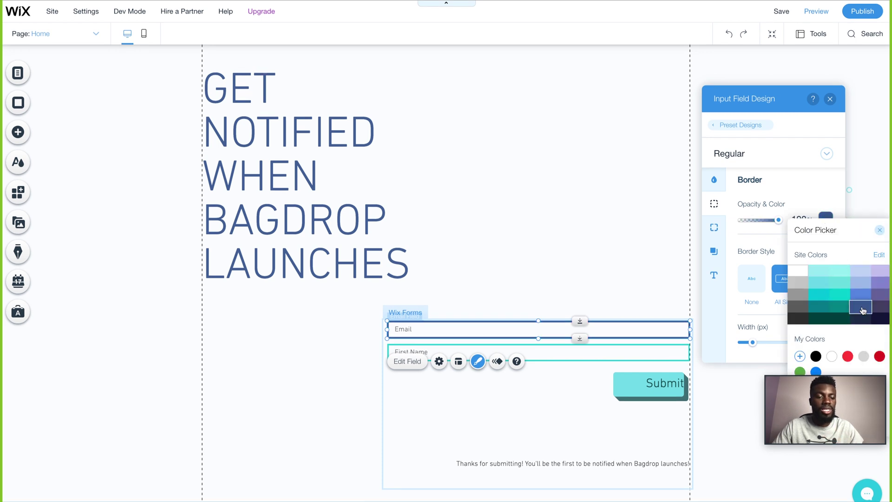
pyautogui.click(880, 233)
pyautogui.click(649, 352)
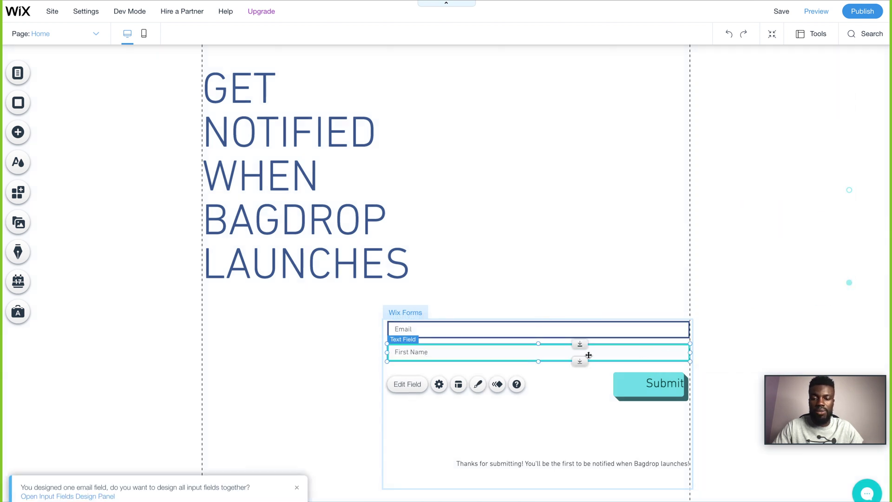
pyautogui.click(581, 390)
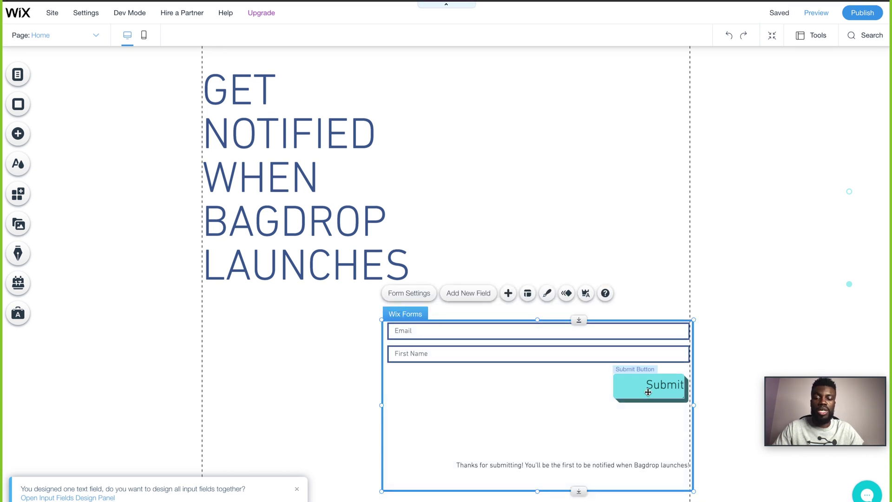
# Set the Submit button's regular background fill to the dark blue site color #3F6097.
pyautogui.click(648, 393)
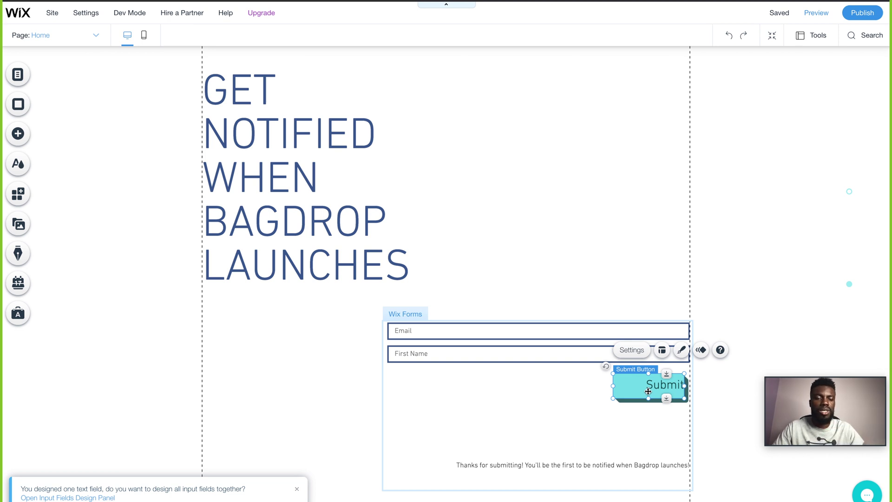
pyautogui.click(682, 354)
pyautogui.click(544, 380)
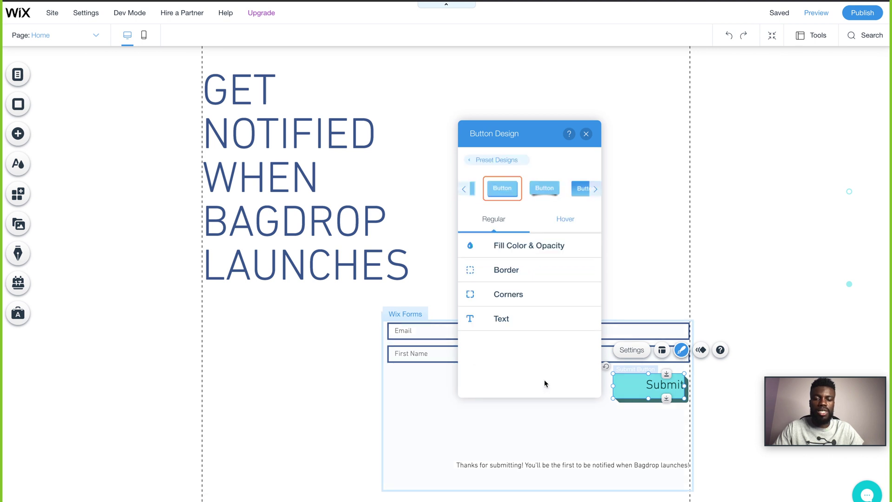
pyautogui.click(472, 250)
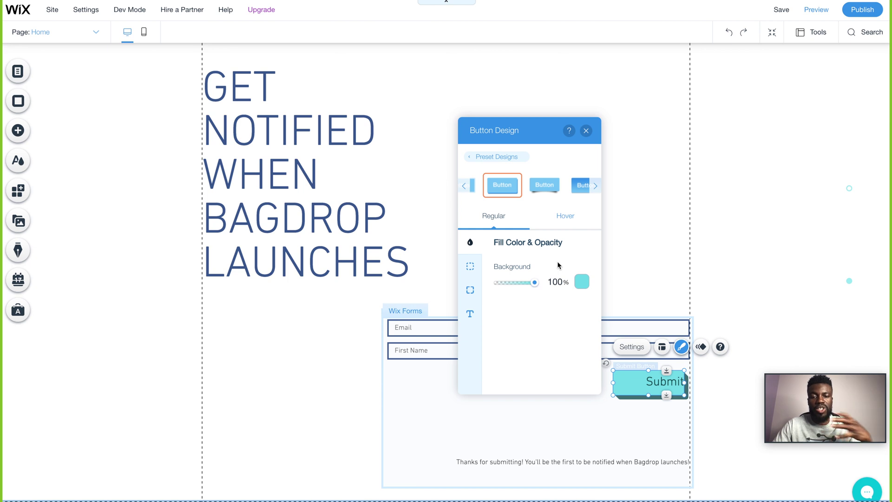
pyautogui.click(583, 282)
pyautogui.click(650, 370)
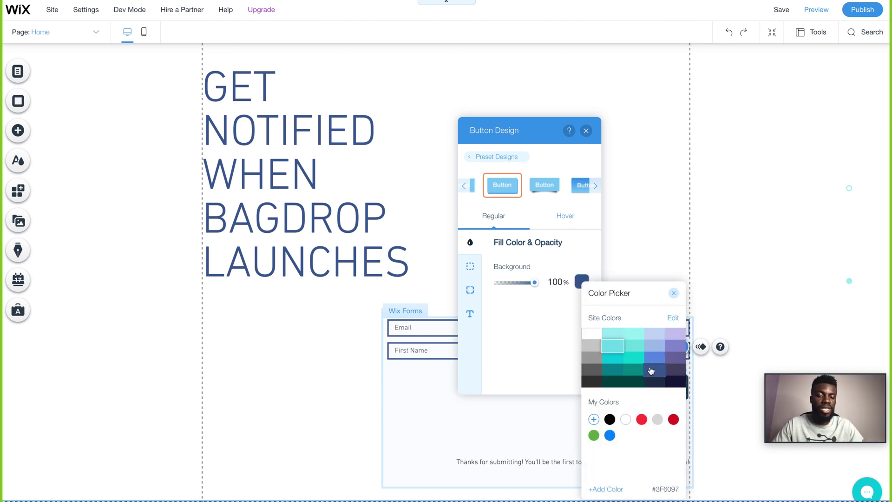
pyautogui.press('Escape')
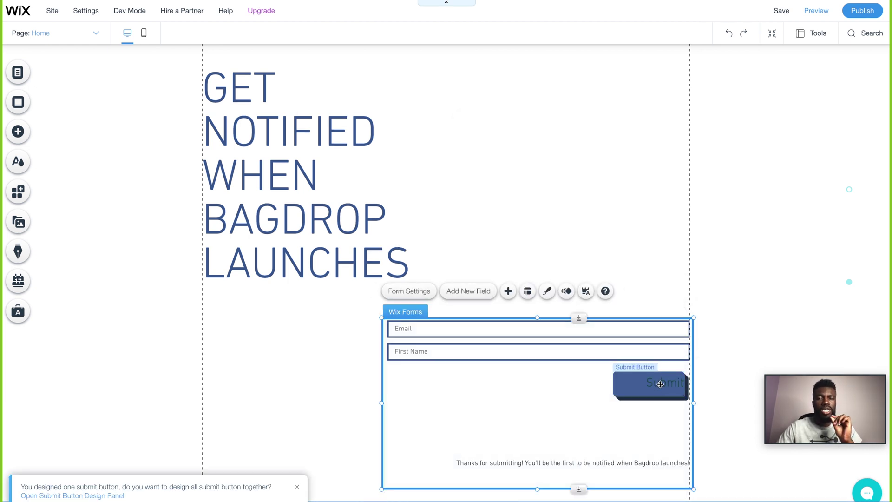
# Set the Submit button's text color to white #FFFFFF and deselect the button.
pyautogui.doubleClick(660, 384)
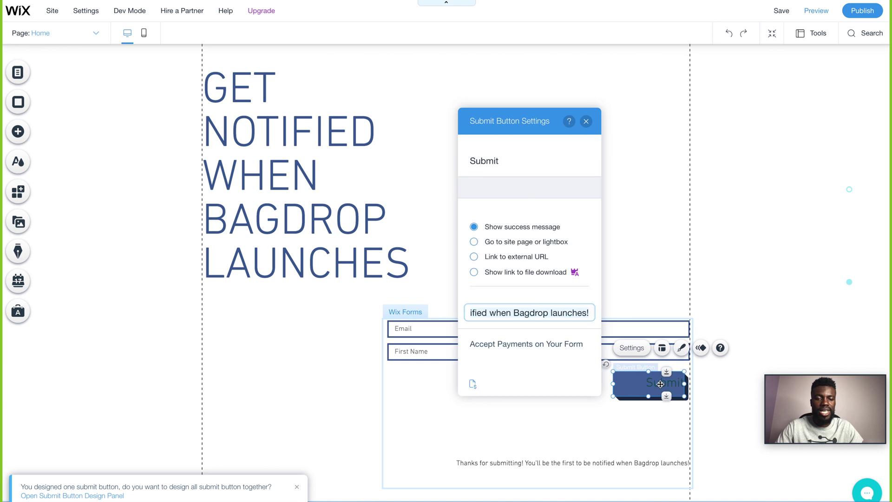
pyautogui.click(681, 348)
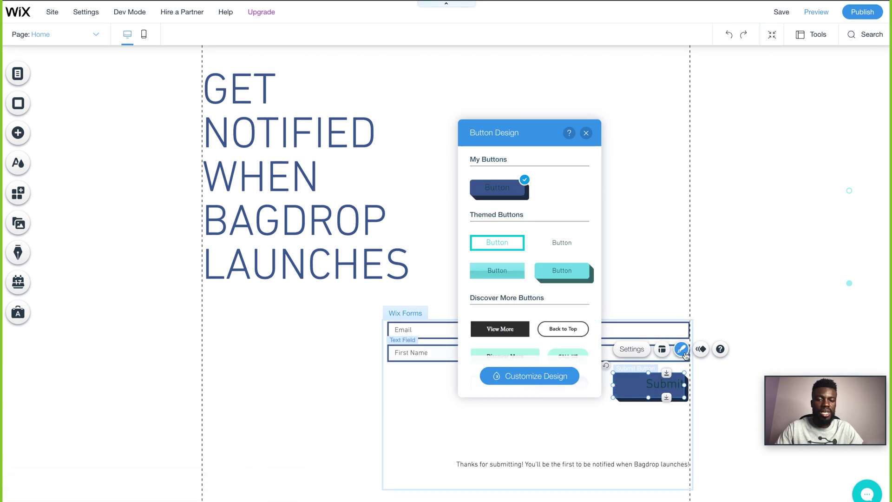
pyautogui.click(537, 376)
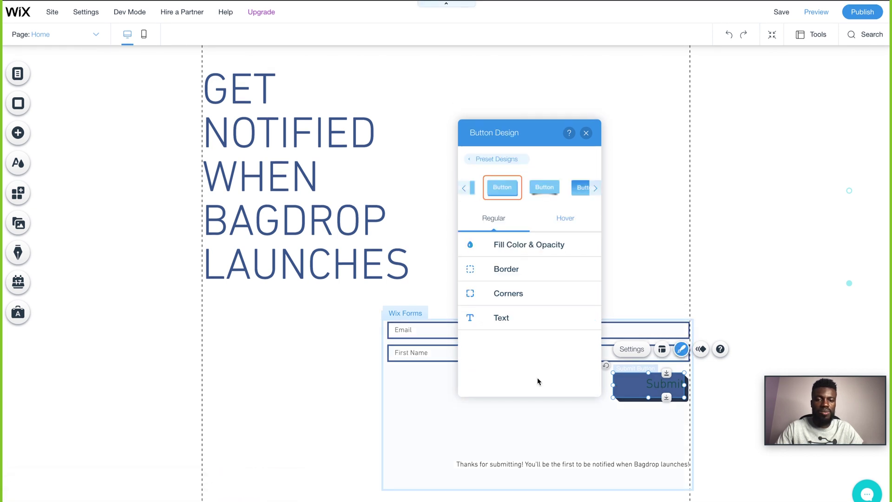
pyautogui.click(505, 320)
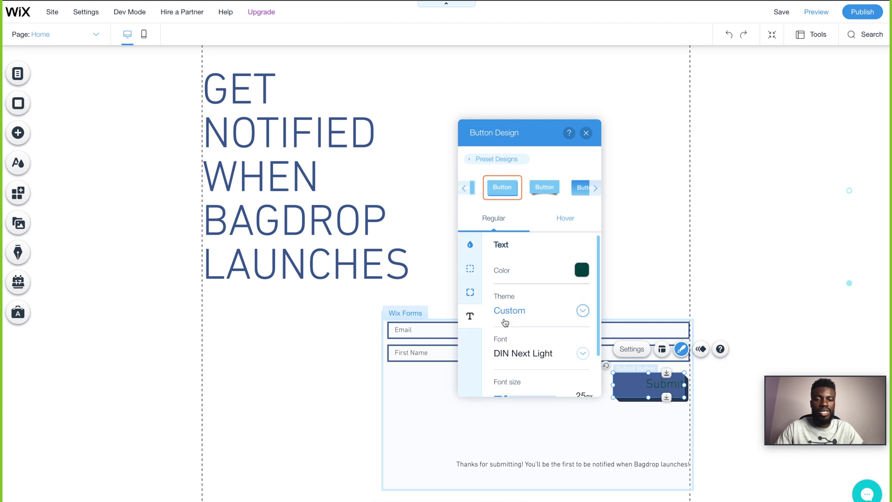
pyautogui.click(582, 274)
pyautogui.click(467, 210)
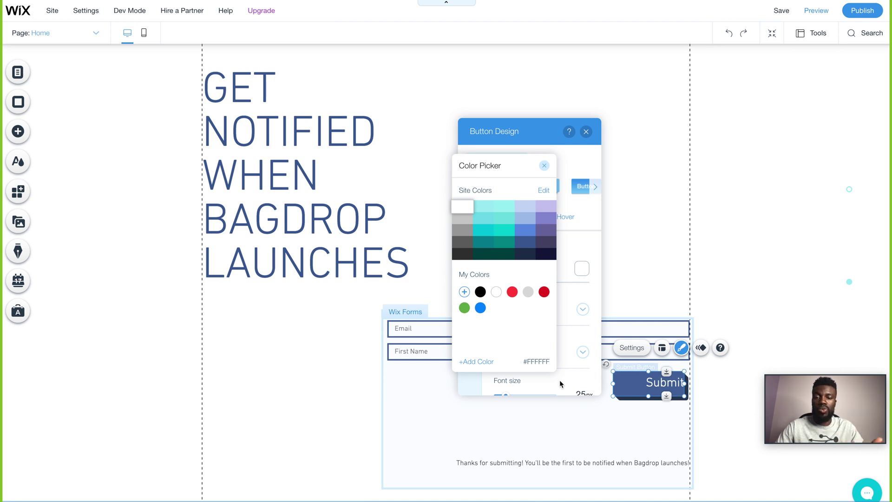
pyautogui.click(586, 132)
pyautogui.click(586, 132)
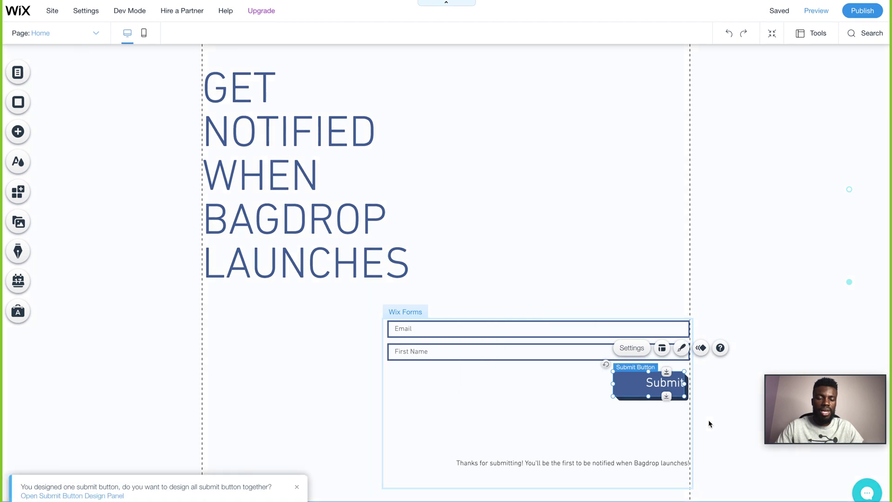
pyautogui.click(709, 421)
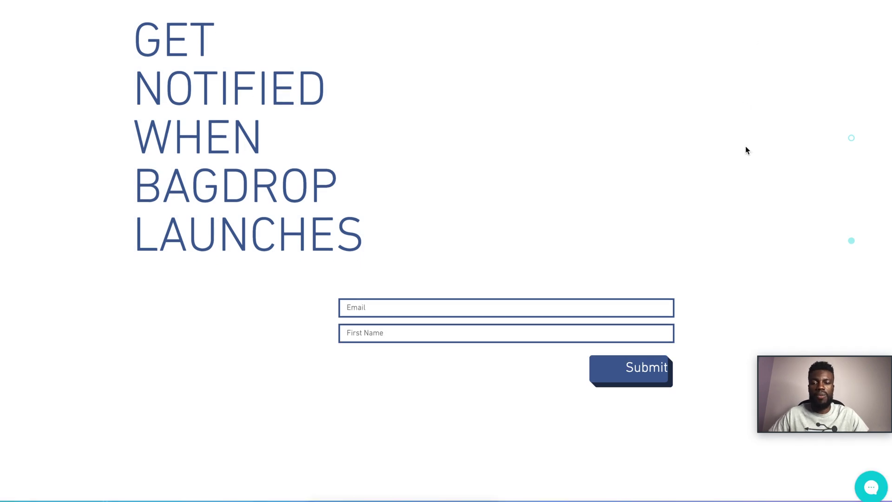
# Check the previewed notification form and footer, publish the site, and open the live version.
pyautogui.scroll(-5, 515, 197)
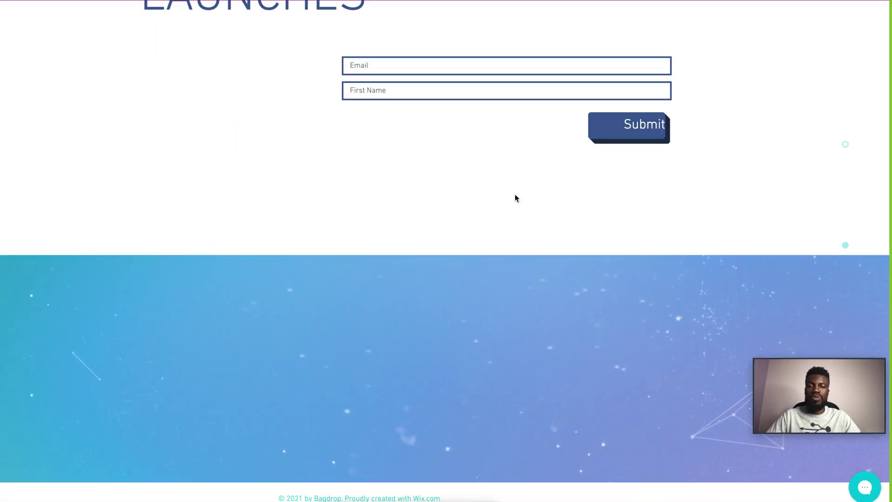
pyautogui.scroll(10, 515, 198)
pyautogui.scroll(5, 515, 195)
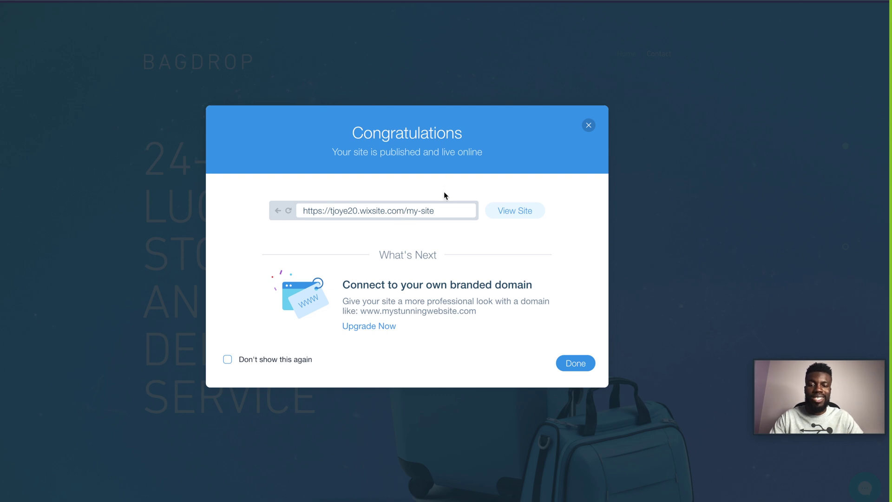
pyautogui.click(515, 211)
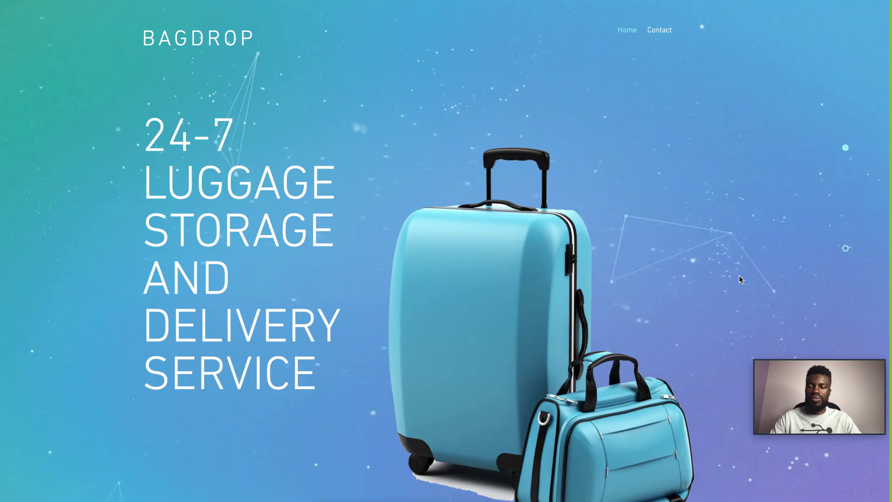
# Review the published landing page from the luggage hero down through the How It Works section.
pyautogui.scroll(-10, 656, 288)
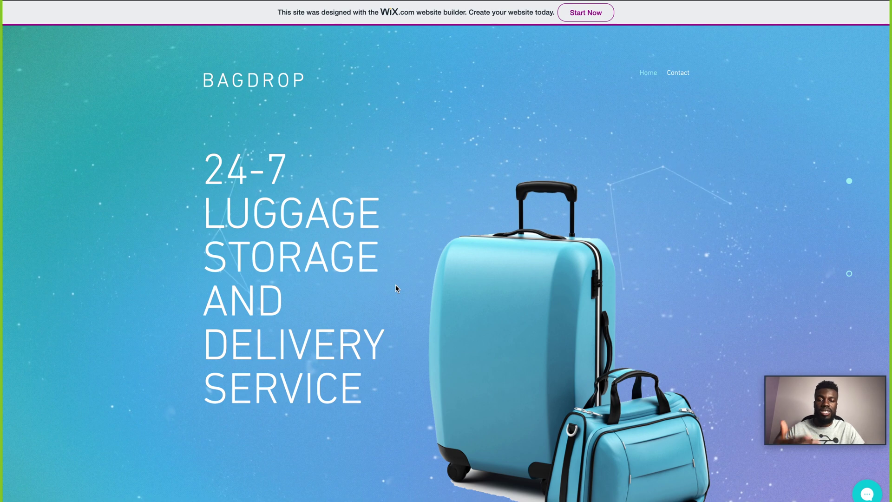
pyautogui.scroll(-3, 396, 288)
pyautogui.scroll(-10, 395, 285)
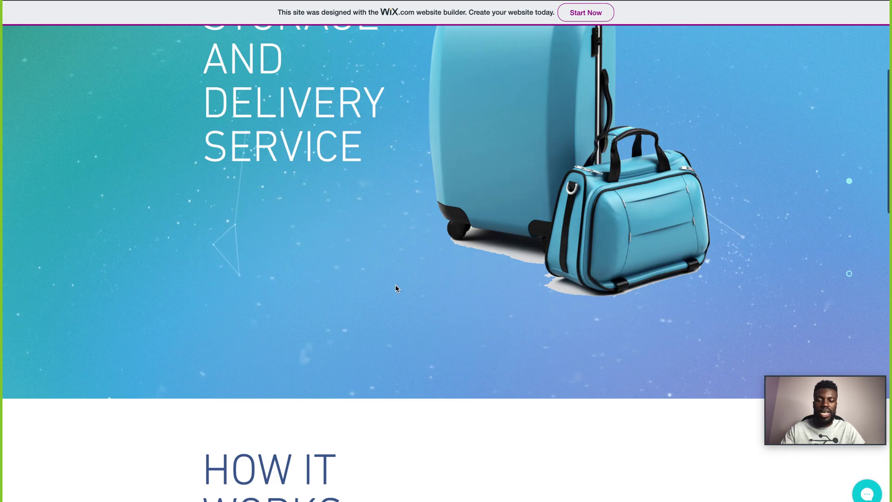